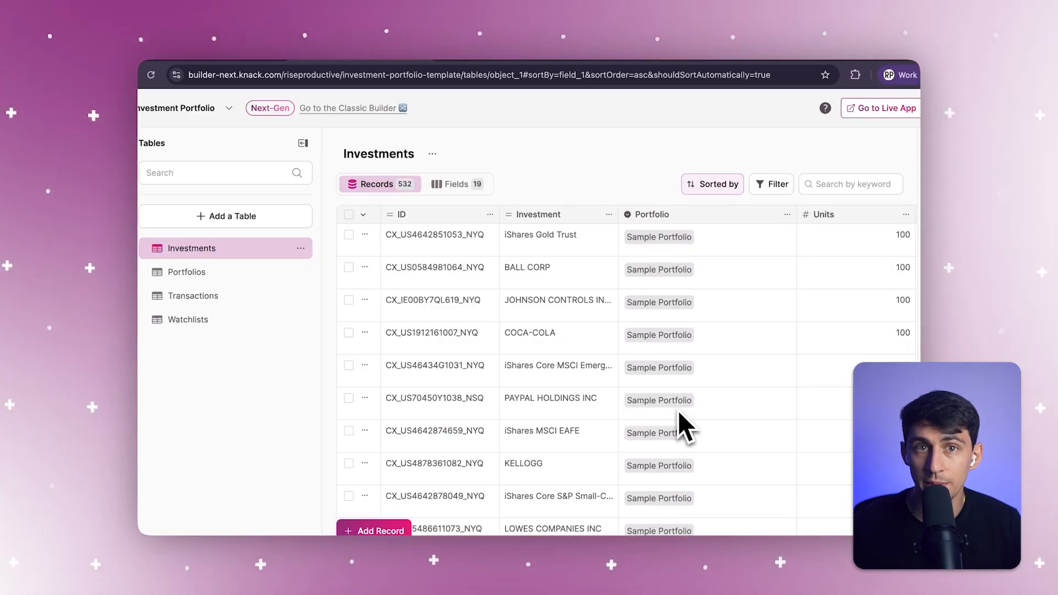
Step: Review the full list of fields defined in the Investments table
click(463, 184)
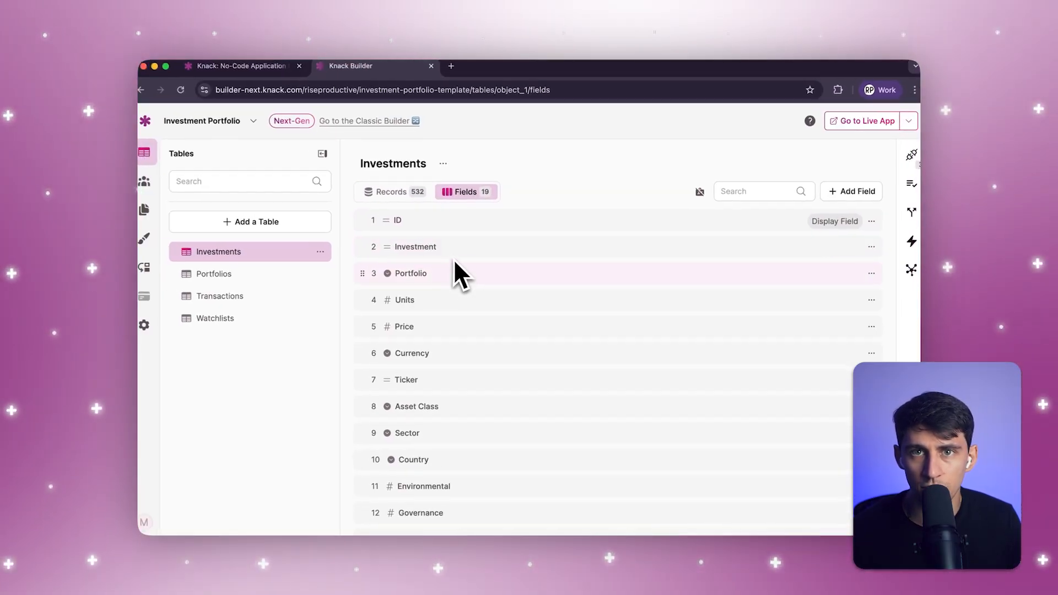
scroll(458, 280, down, 2)
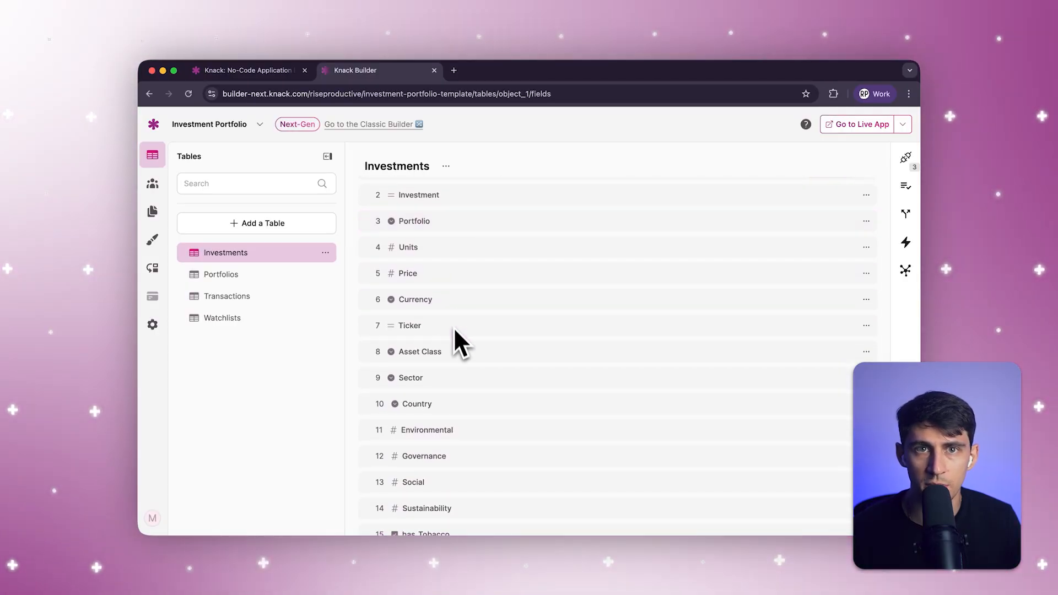
scroll(458, 355, down, 5)
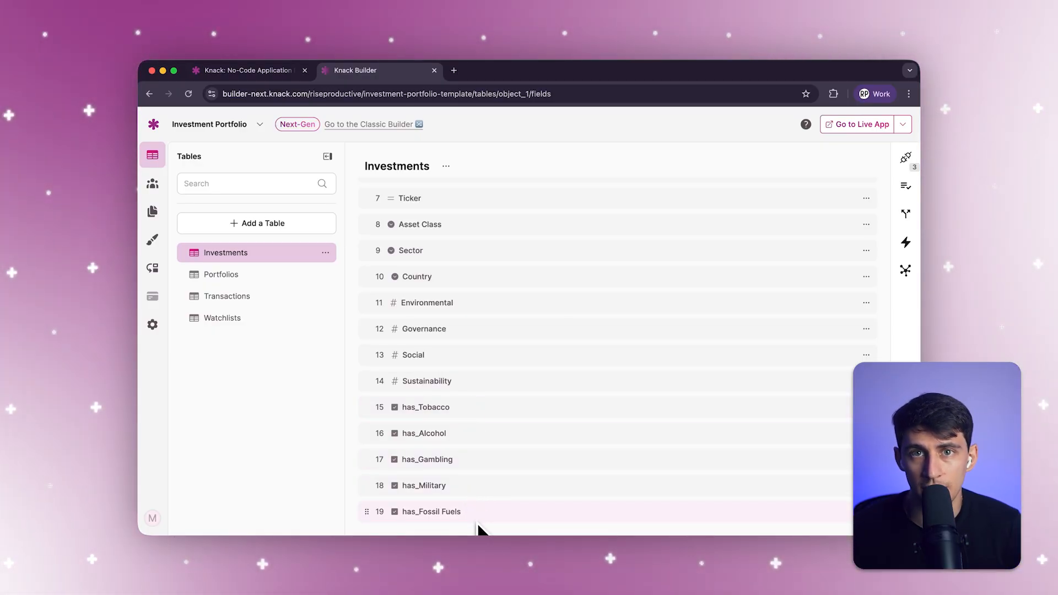
scroll(467, 460, up, 6)
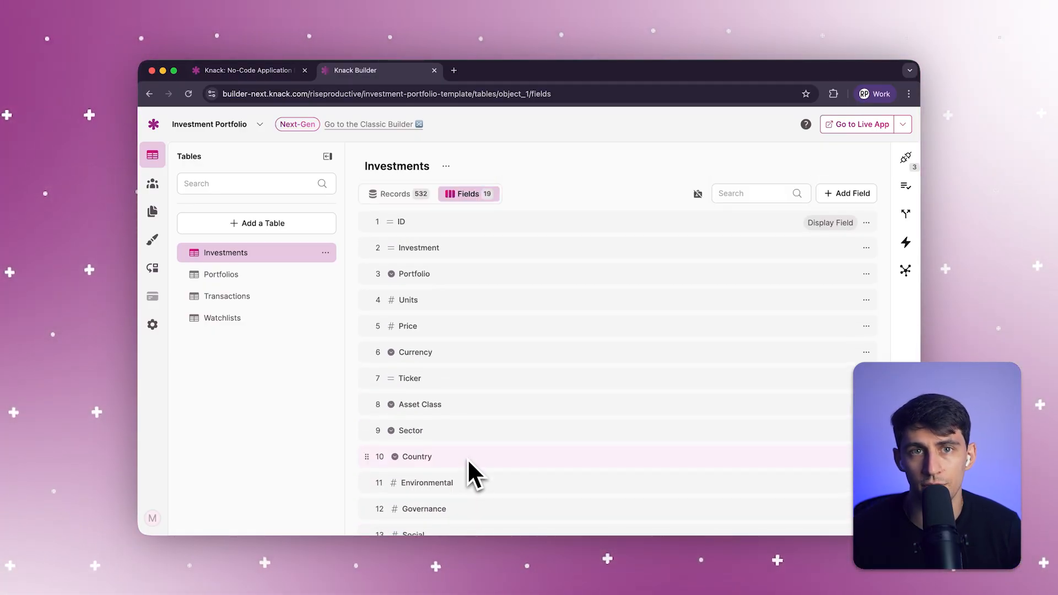
Step: Examine the Investments table's records across all columns, from ID to has_Fossil Fuels, and further down the rows
click(405, 195)
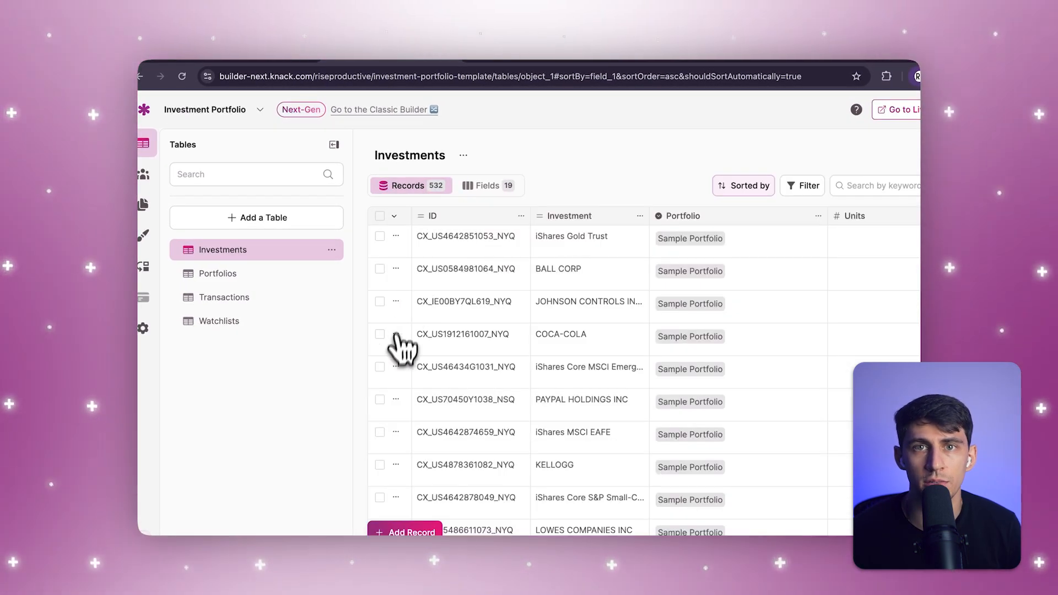
scroll(496, 415, right, 3)
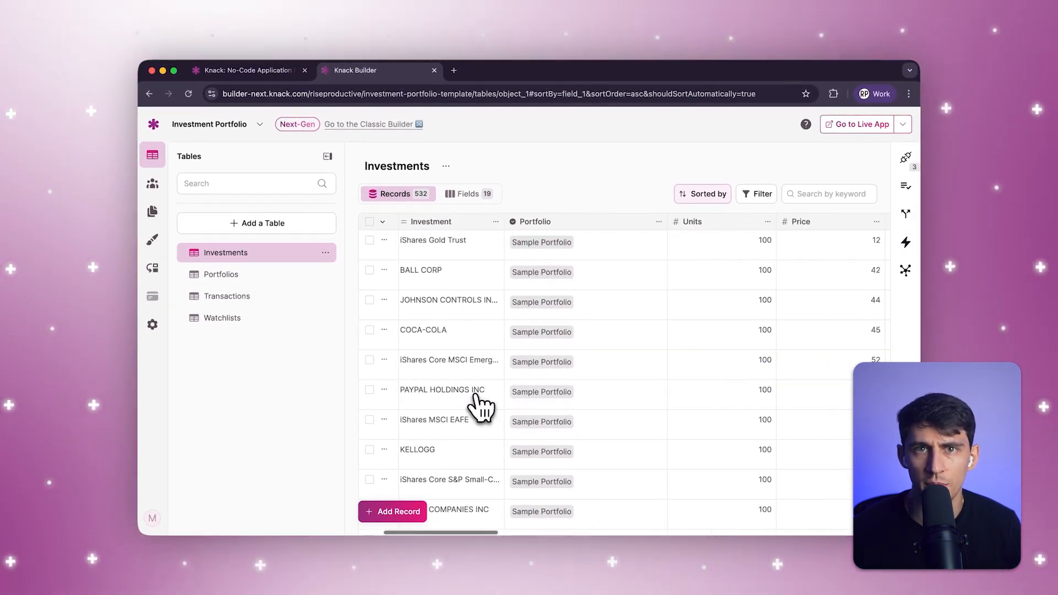
scroll(481, 406, right, 3)
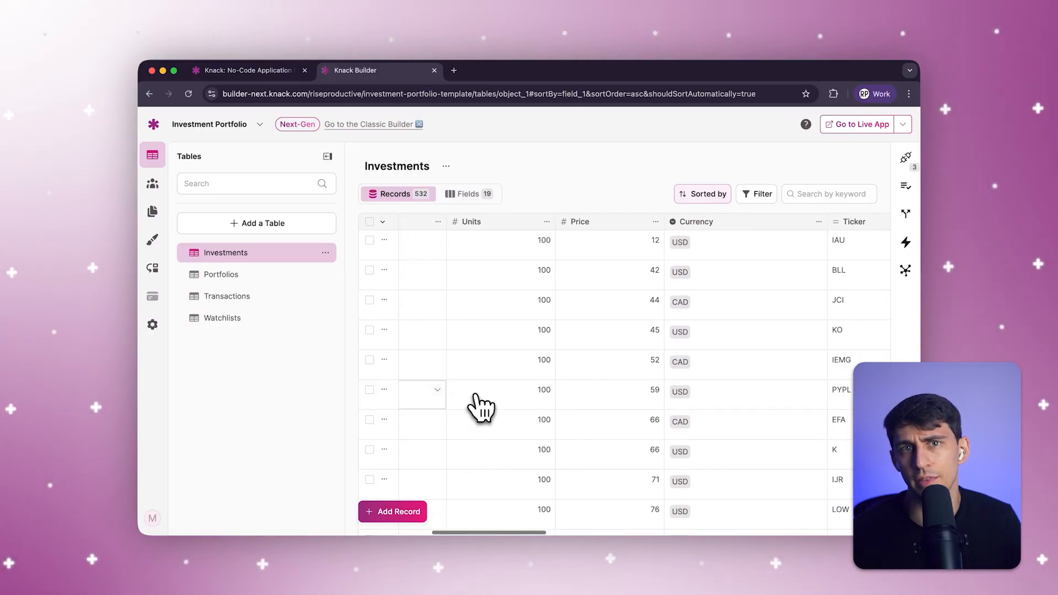
scroll(480, 406, right, 3)
scroll(480, 406, right, 5)
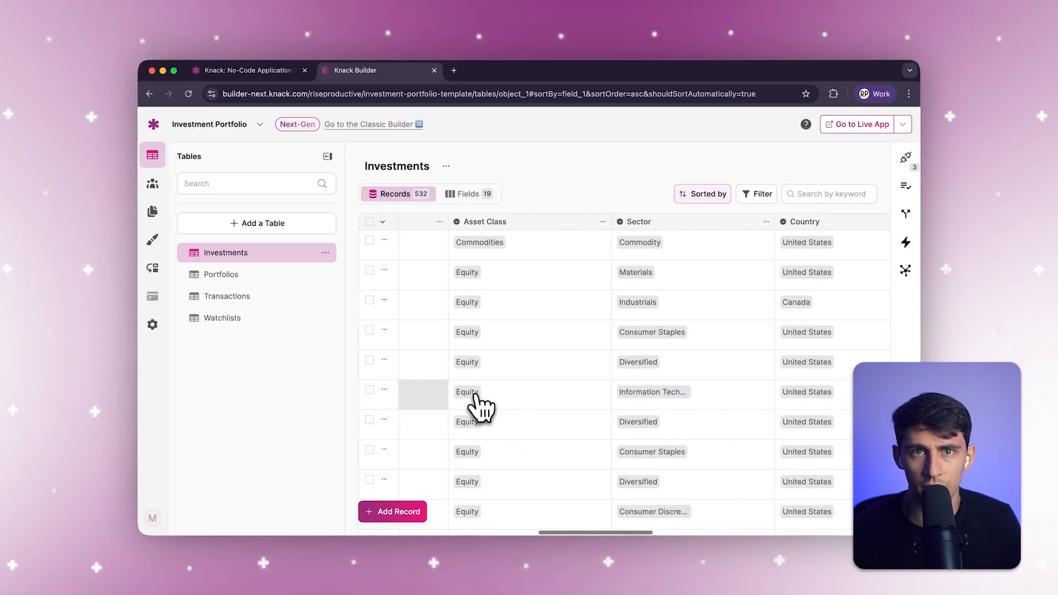
scroll(481, 406, right, 5)
scroll(480, 406, right, 1)
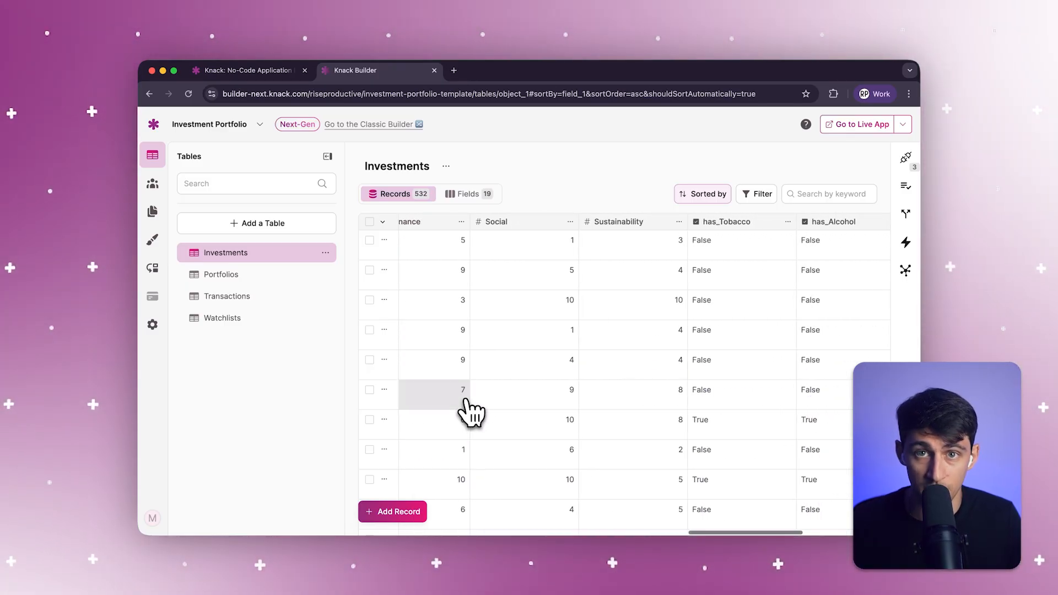
scroll(471, 411, right, 3)
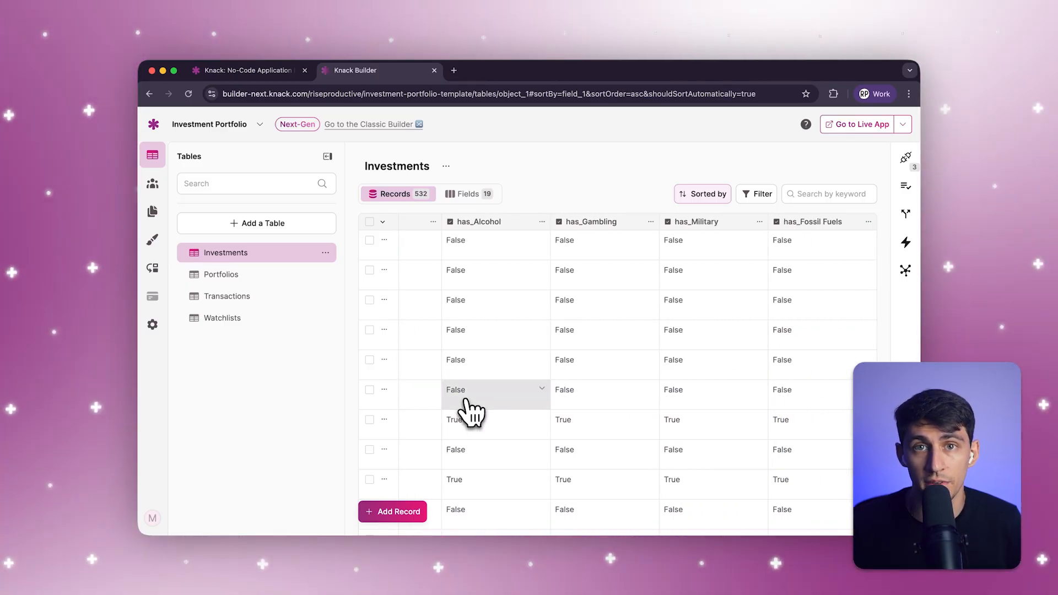
scroll(471, 411, left, 3)
scroll(472, 411, left, 15)
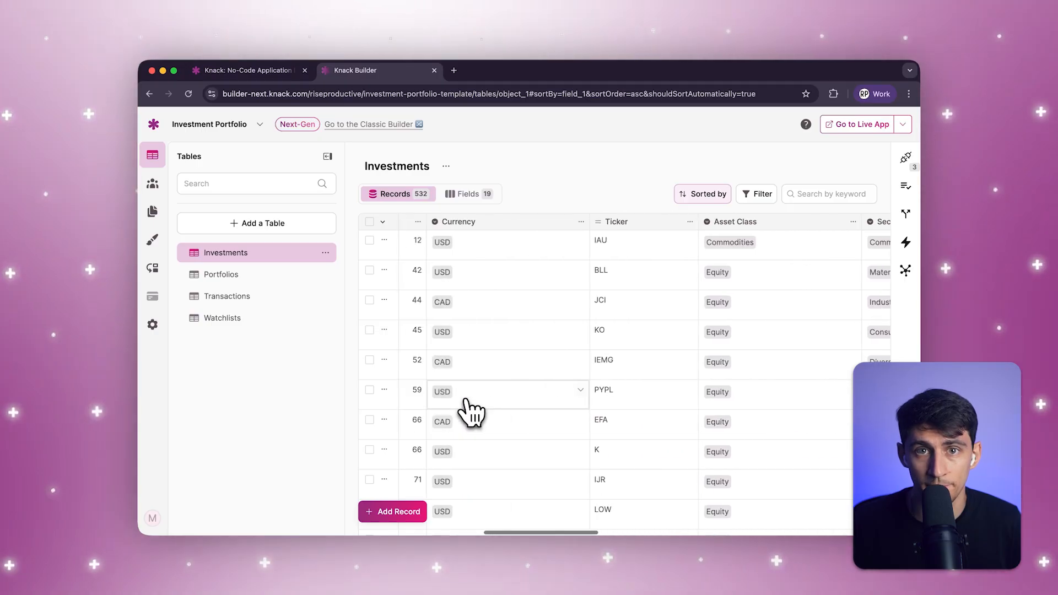
scroll(472, 410, left, 3)
scroll(471, 410, down, 5)
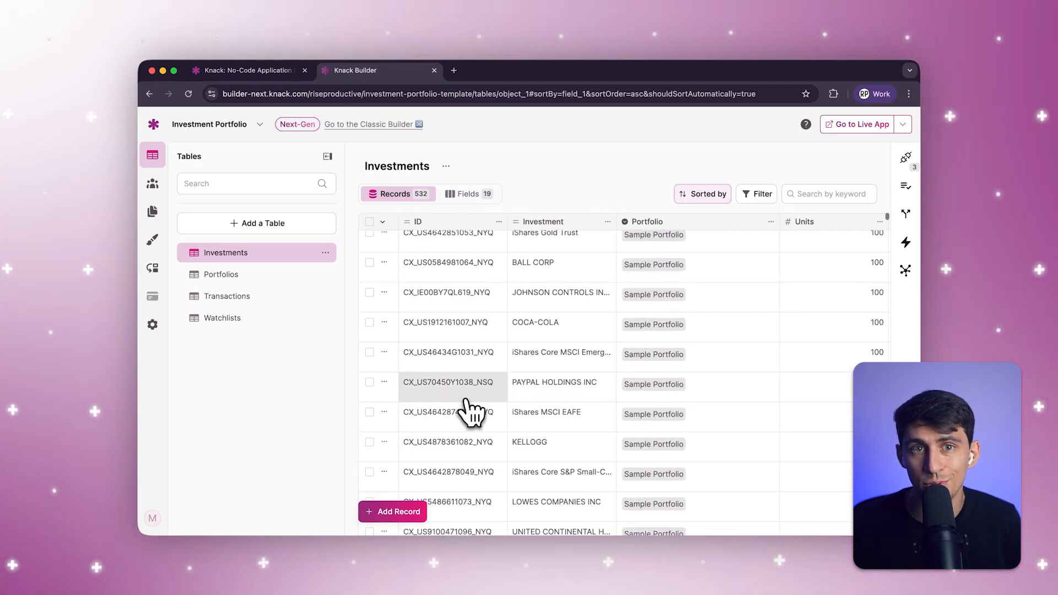
scroll(471, 410, down, 1)
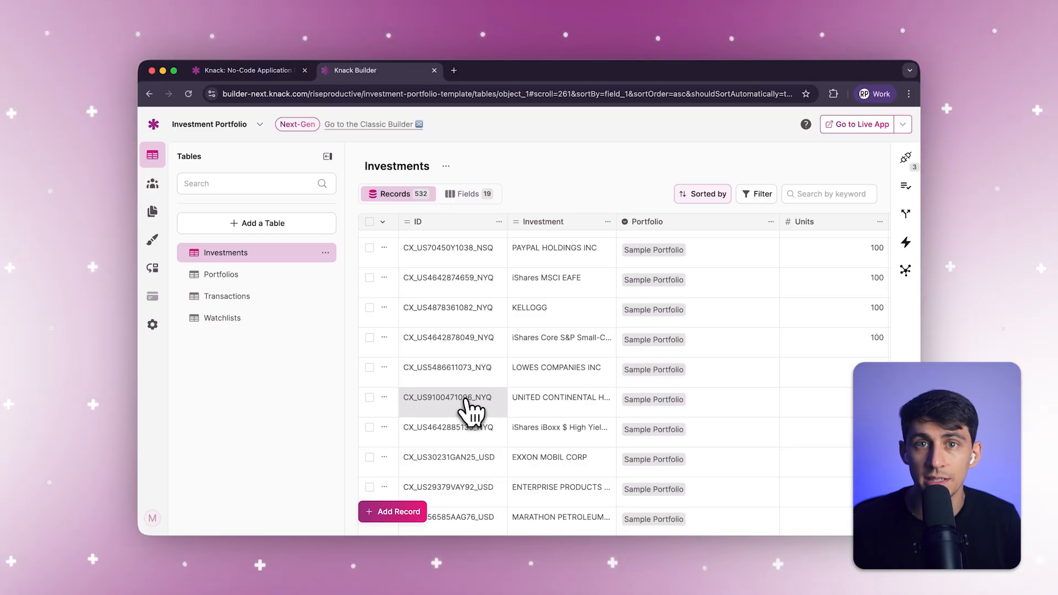
Step: Add a page named Dashboard to the main pages and move it above User Roles
click(159, 223)
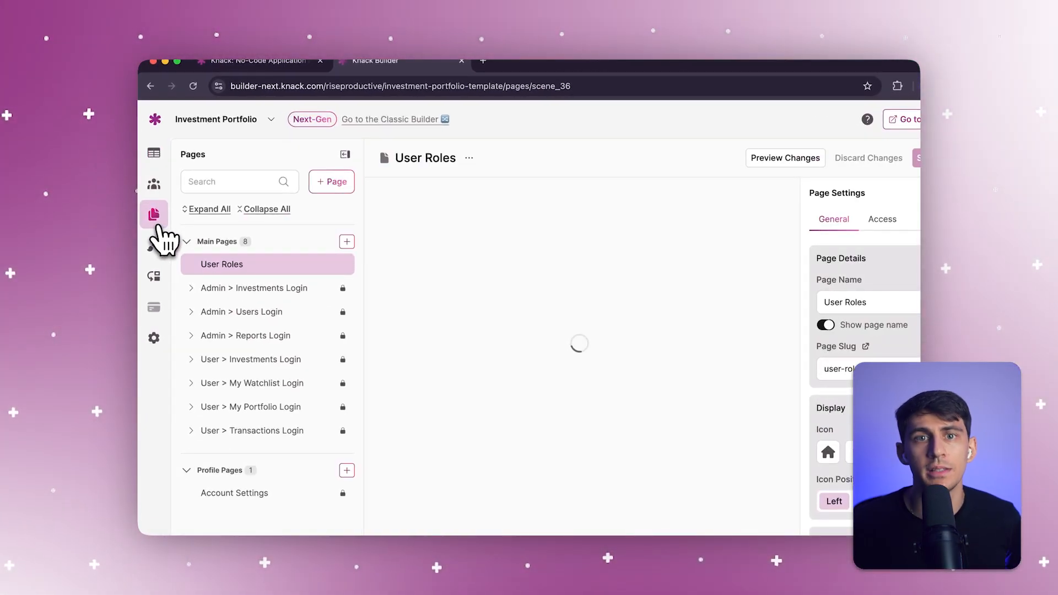
click(346, 243)
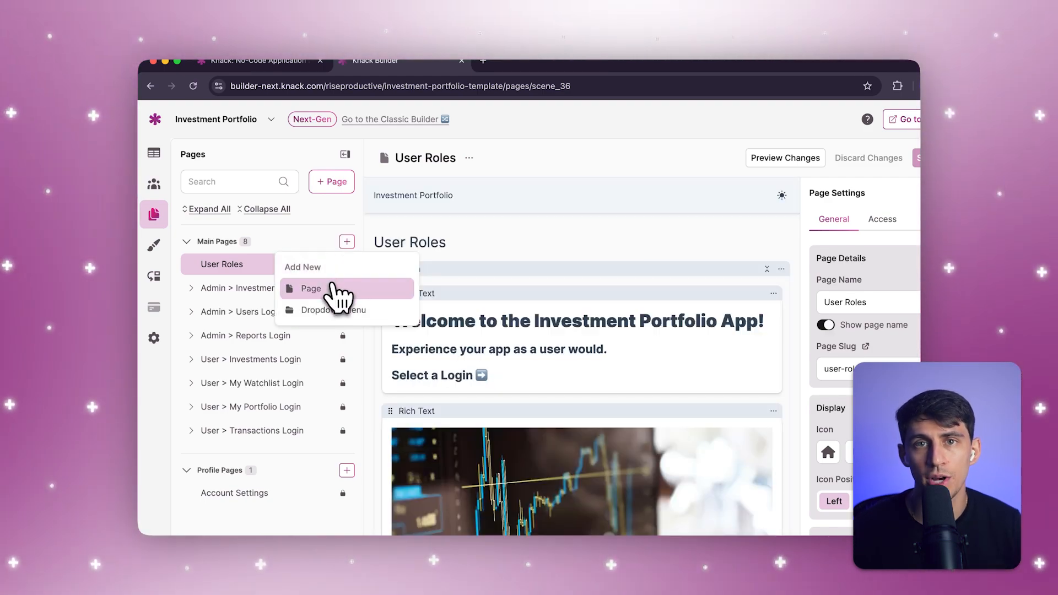
click(332, 287)
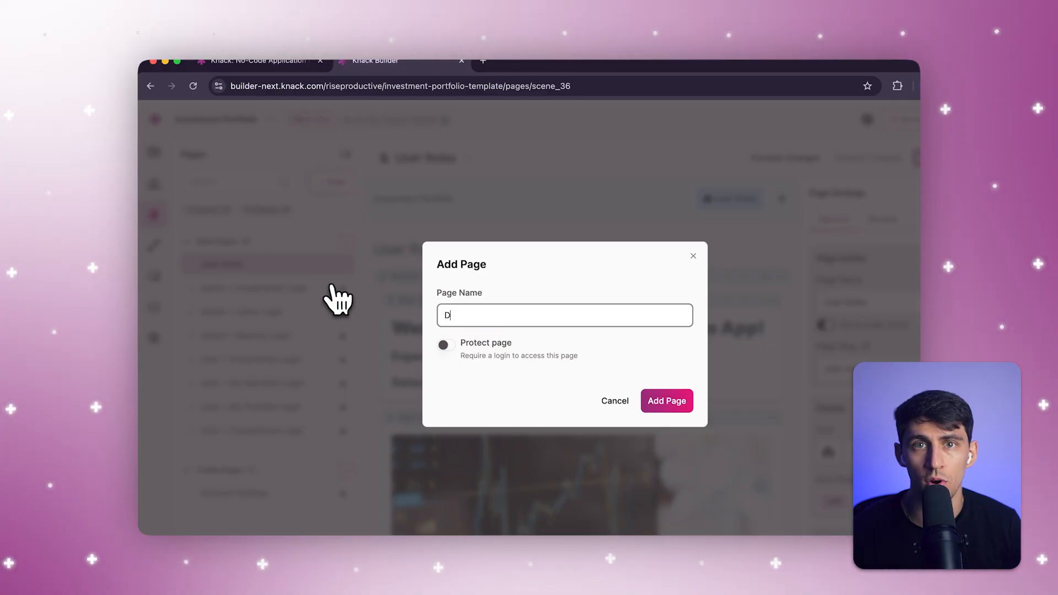
text(Dash)
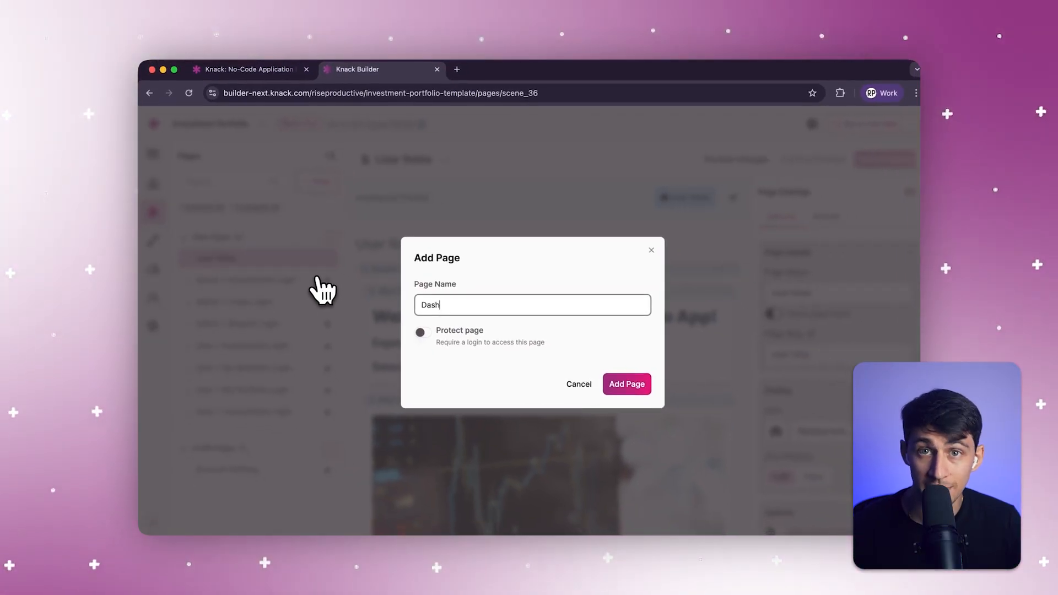
text(boa)
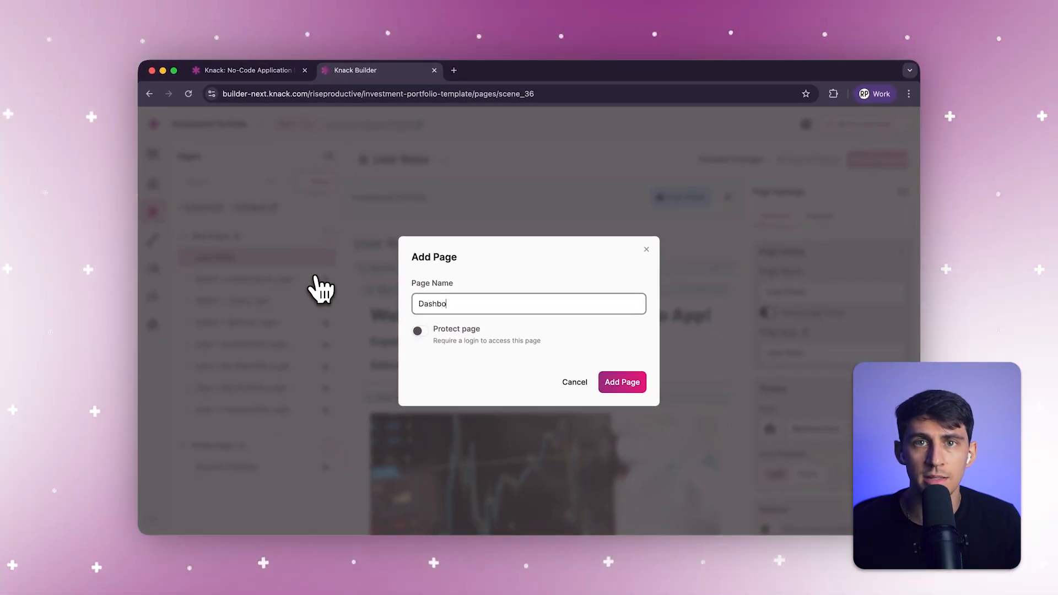
text(rd)
key(Return)
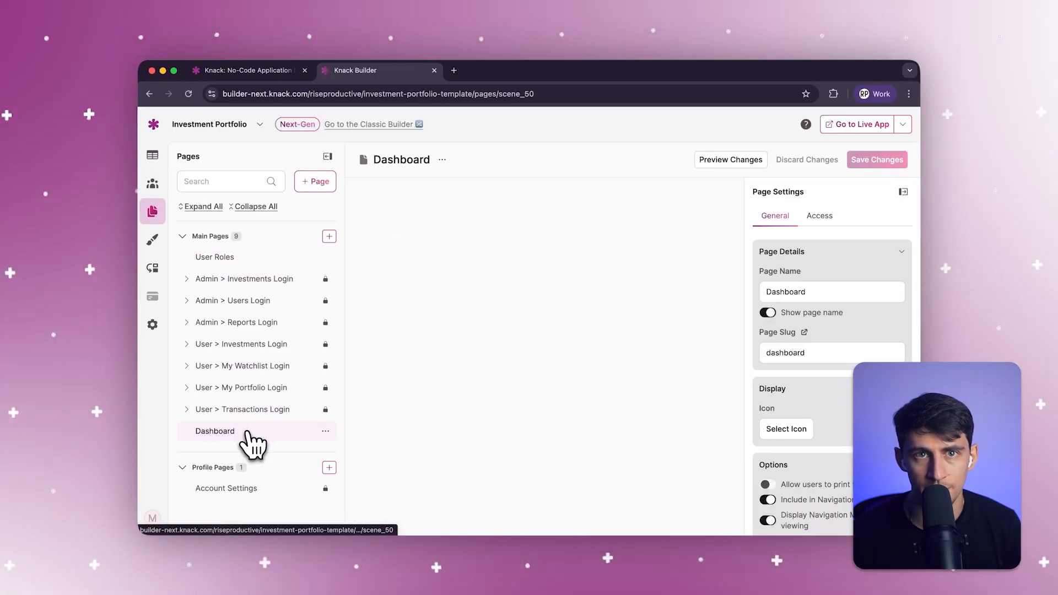
drag(250, 441, 241, 272)
drag(244, 255, 244, 254)
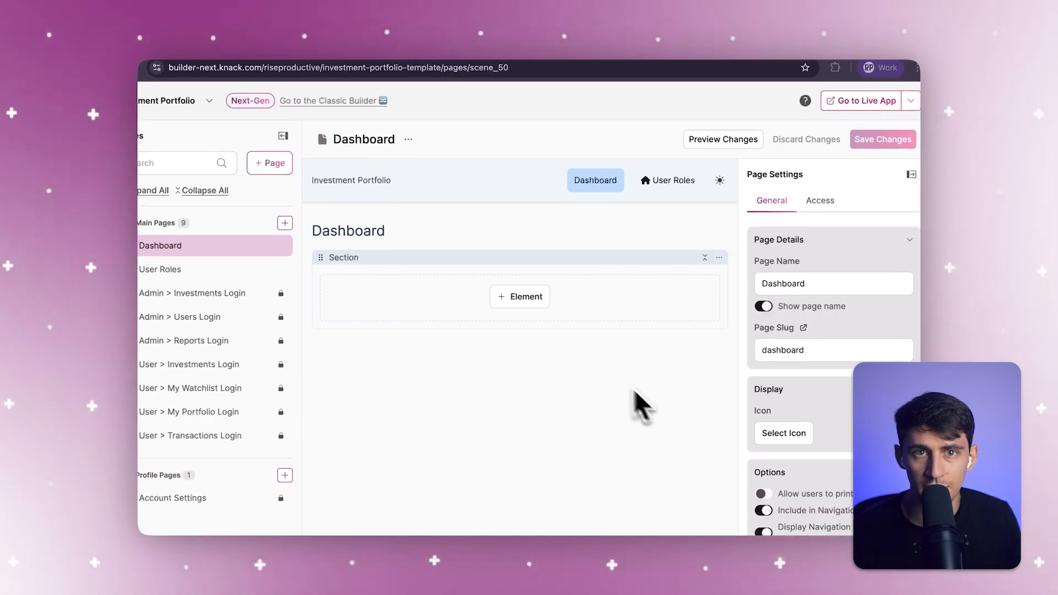
Step: Add a pie chart element to the Dashboard page with Investments as its source table
click(522, 300)
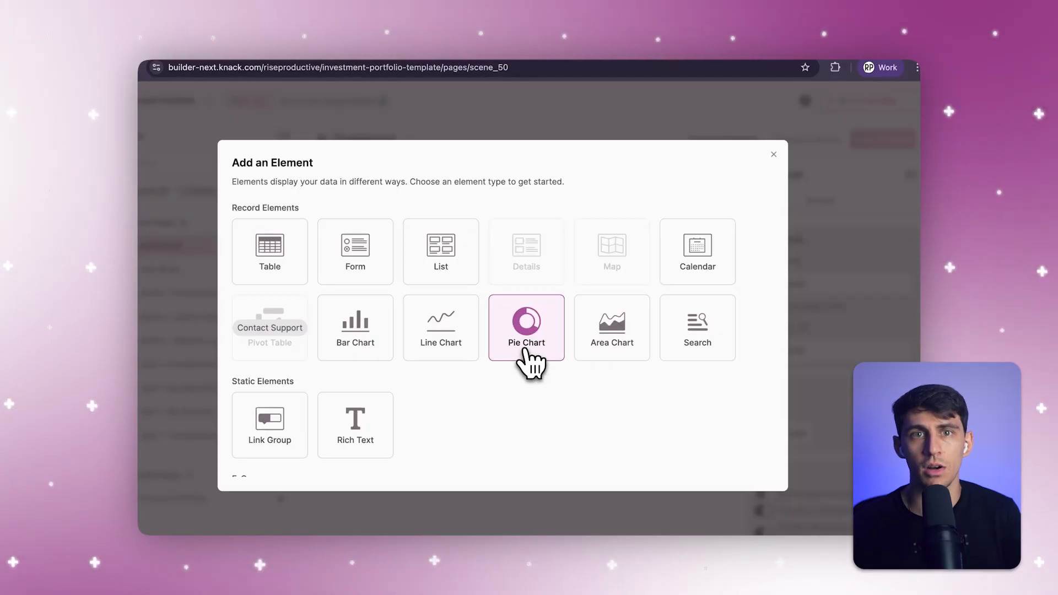
click(525, 344)
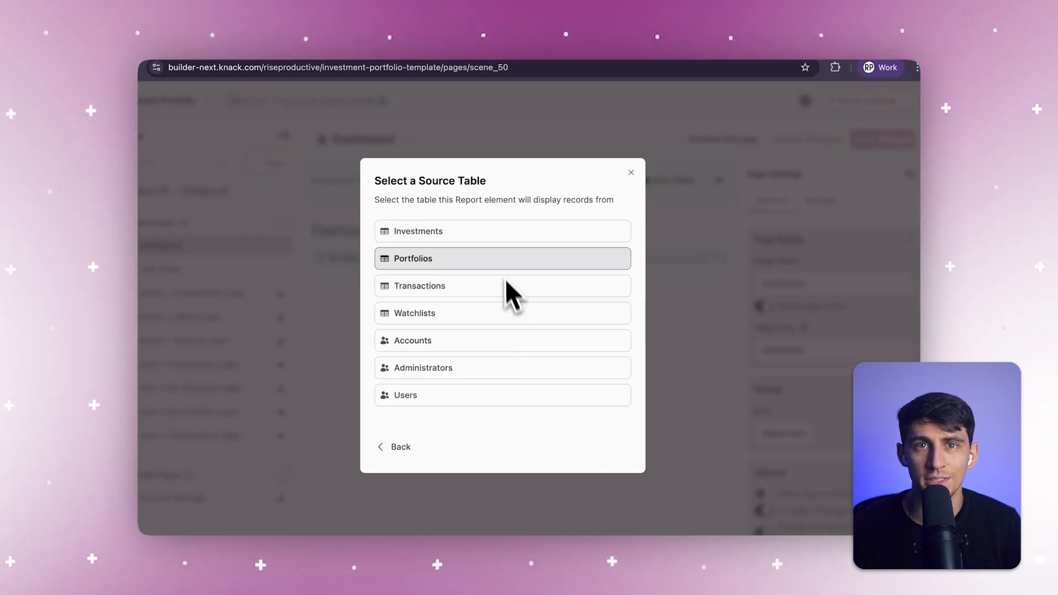
click(503, 233)
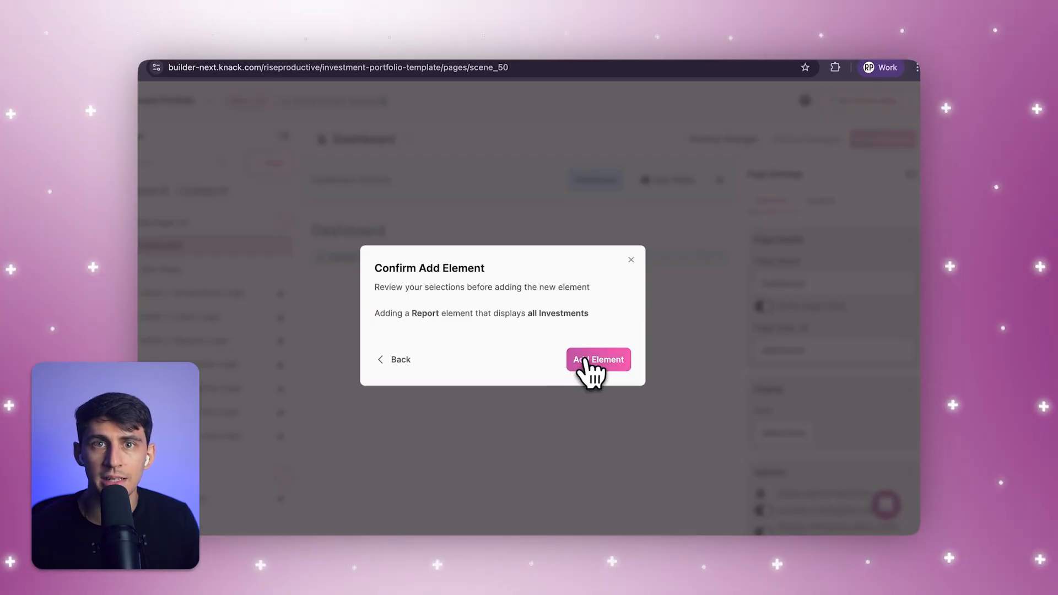
click(593, 365)
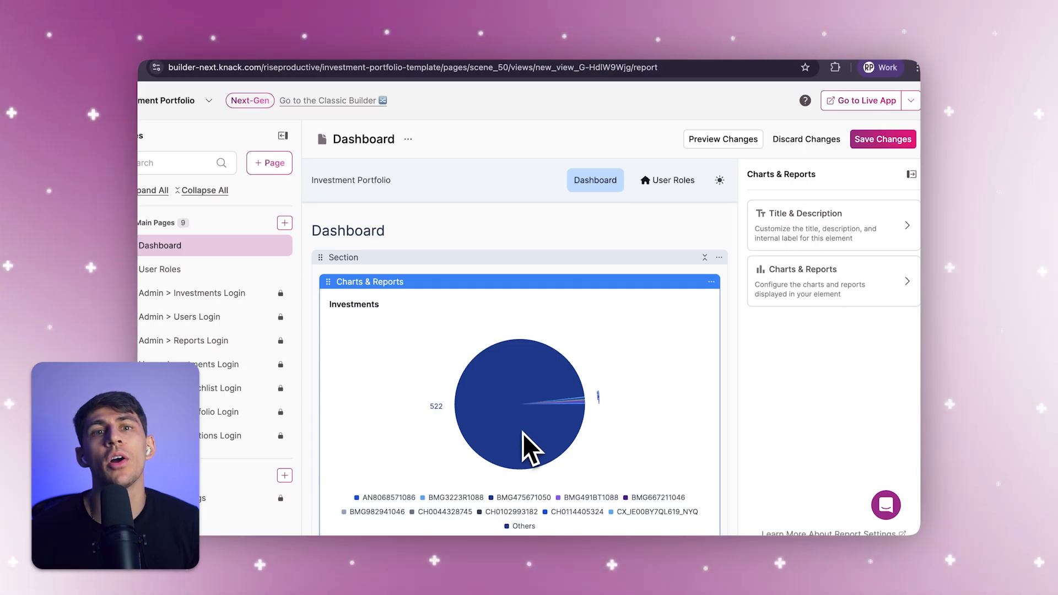
Step: Set the category of the Investments pie chart's Group 1 to Currency
click(544, 432)
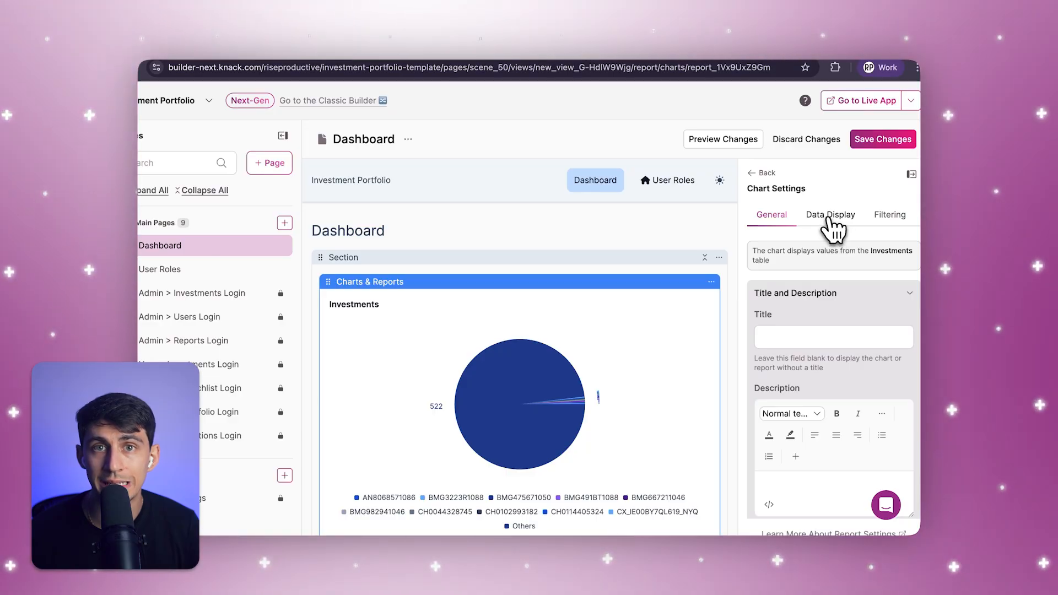
click(829, 217)
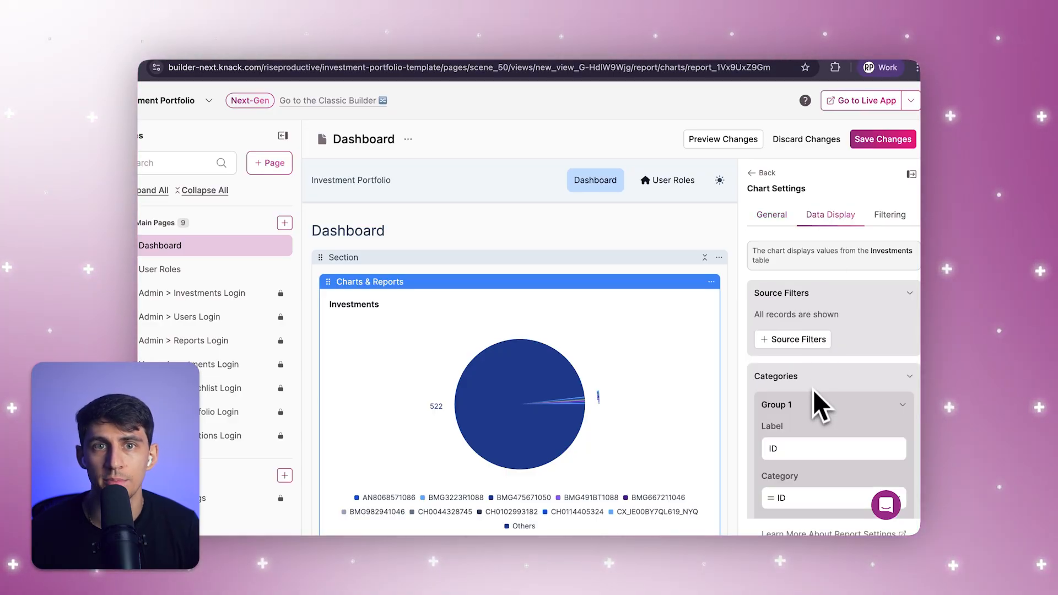
scroll(814, 392, down, 3)
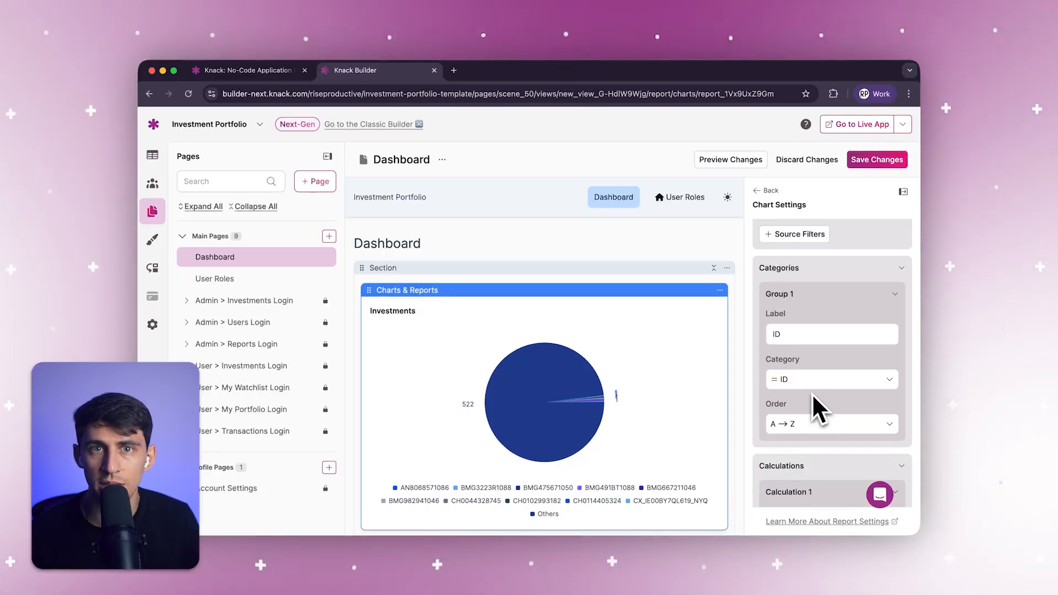
scroll(812, 393, down, 1)
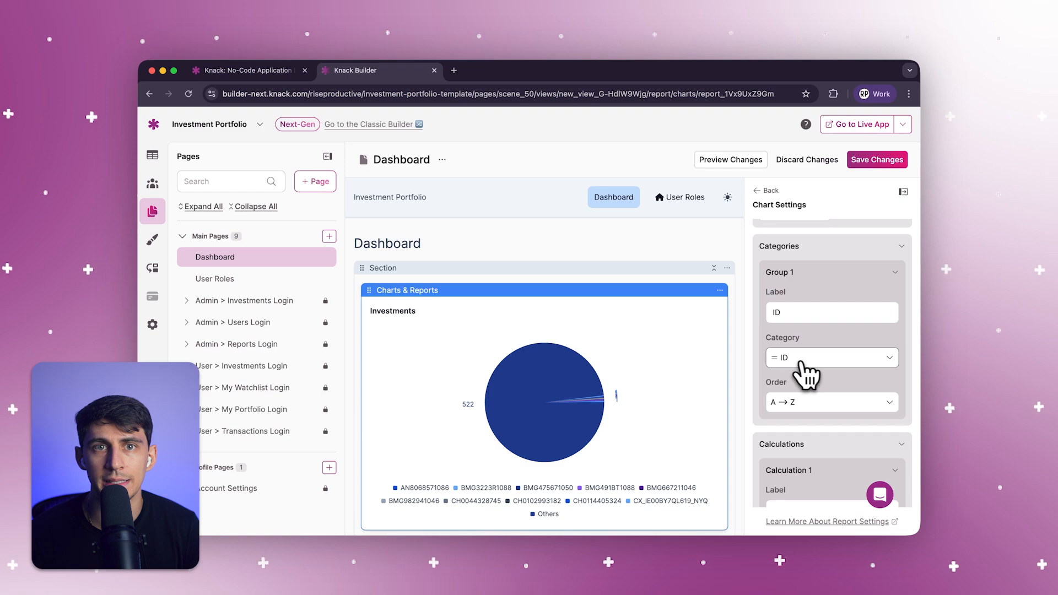
click(803, 364)
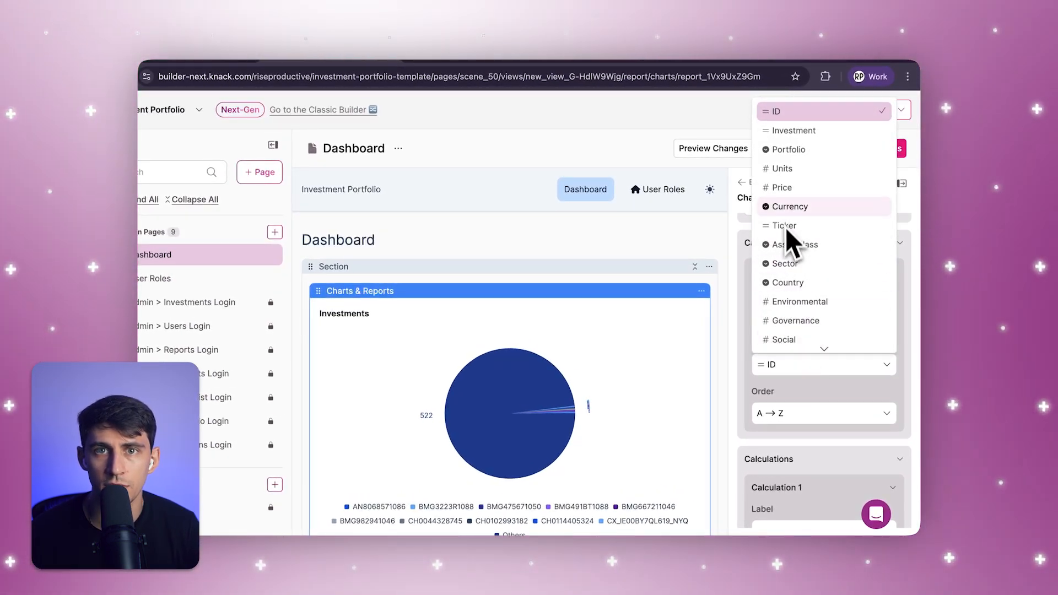
click(785, 213)
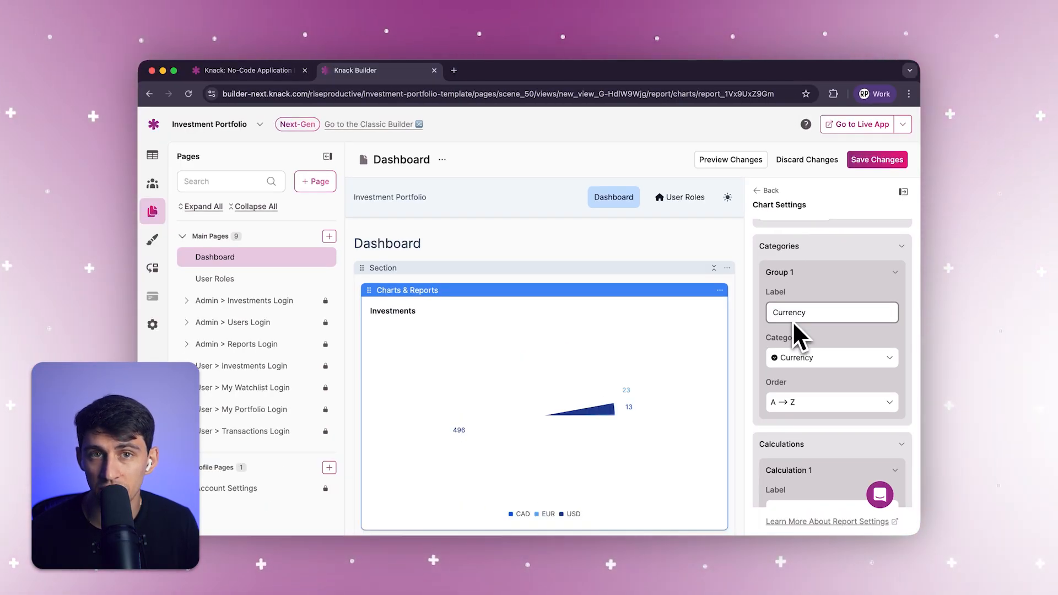
Step: Set the field of the pie chart's Calculation 1 to Price
scroll(843, 415, down, 3)
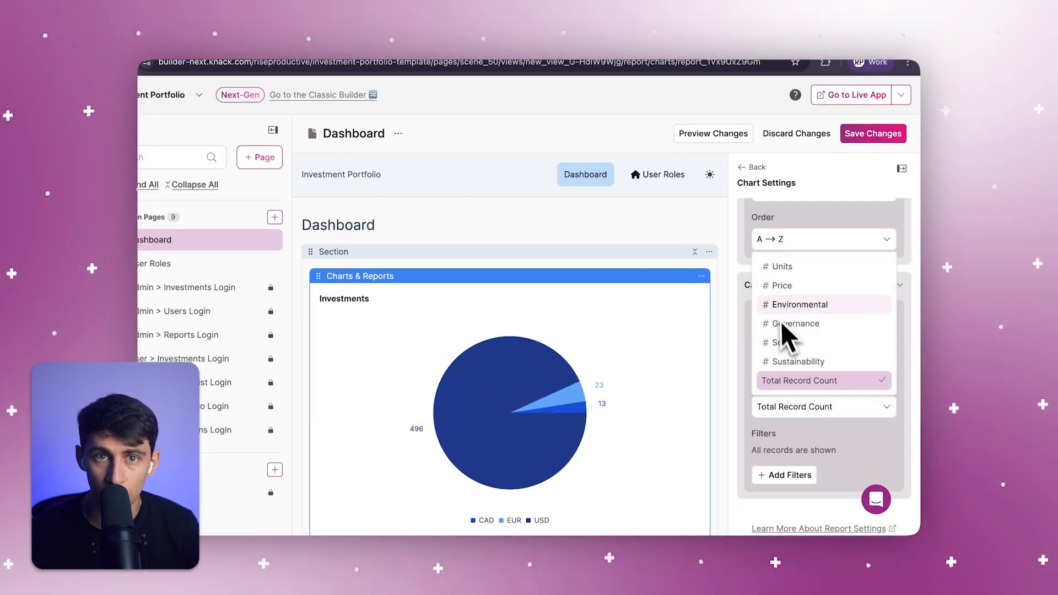
click(781, 288)
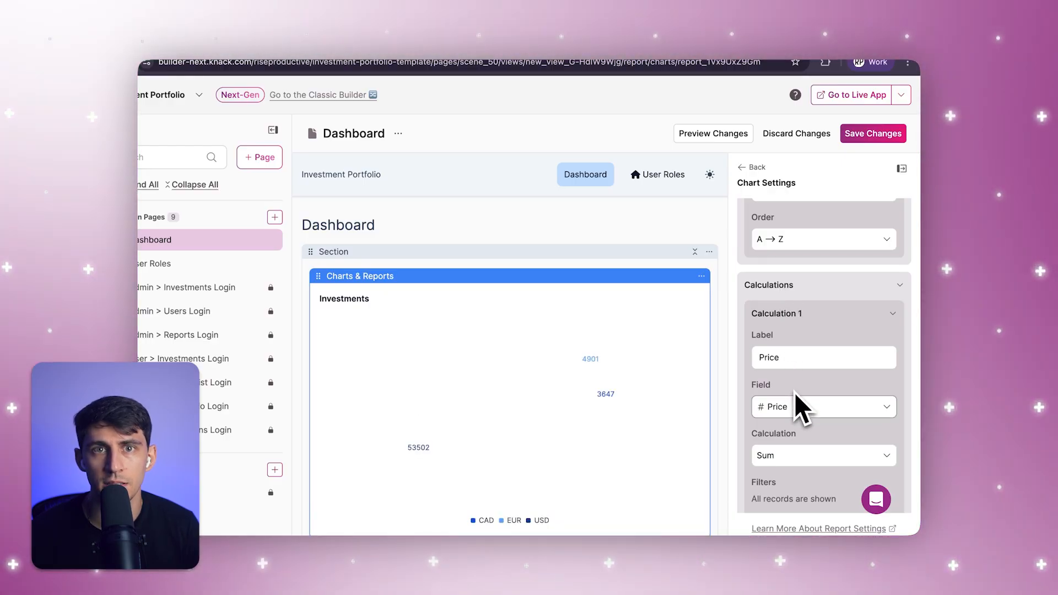
scroll(795, 392, down, 2)
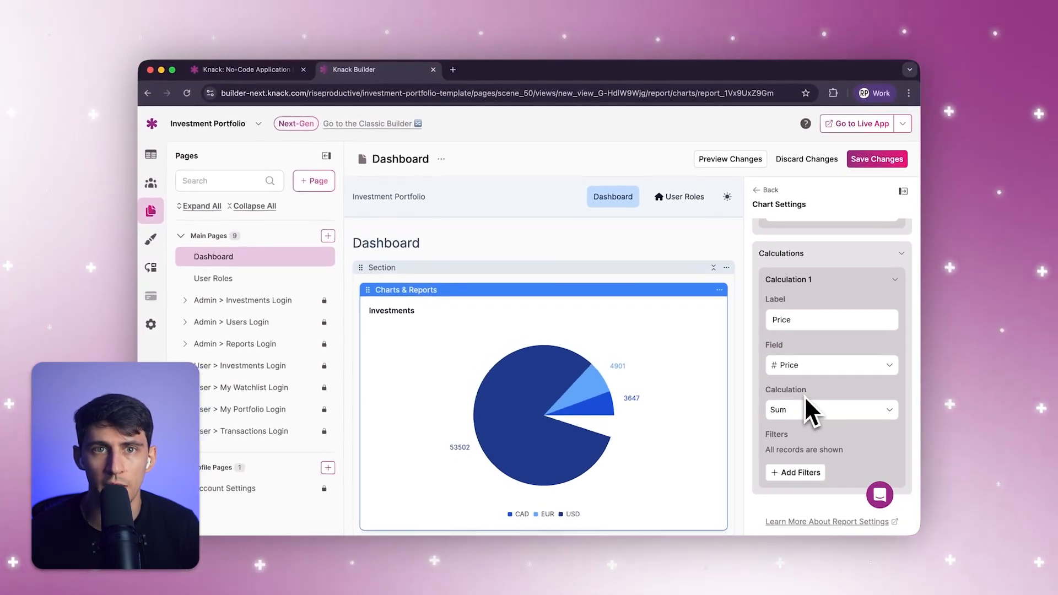
Step: Title the Investments pie chart "Total Investments by Currency"
scroll(822, 274, up, 10)
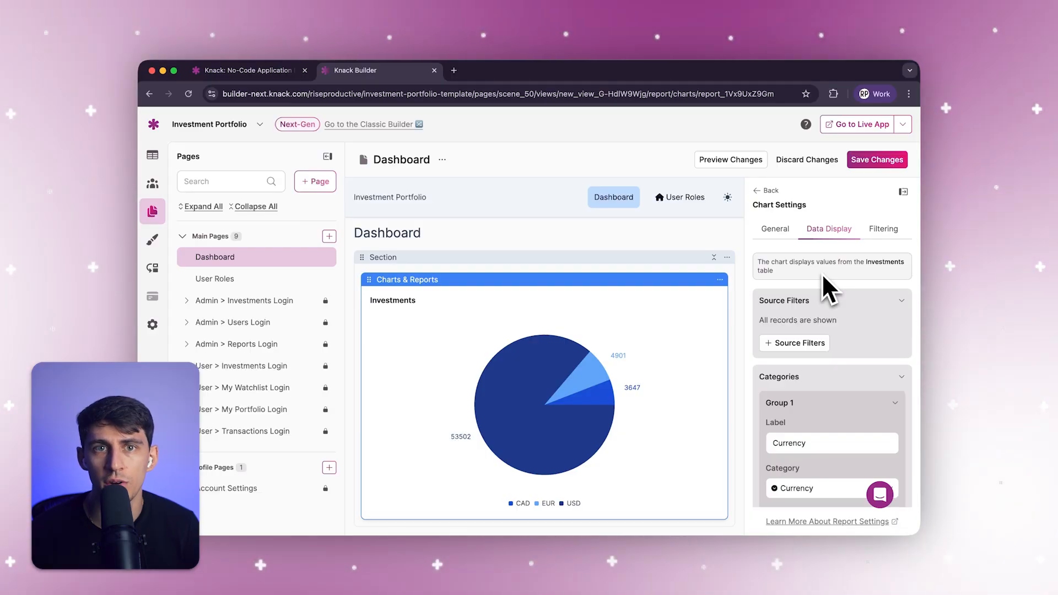
click(775, 229)
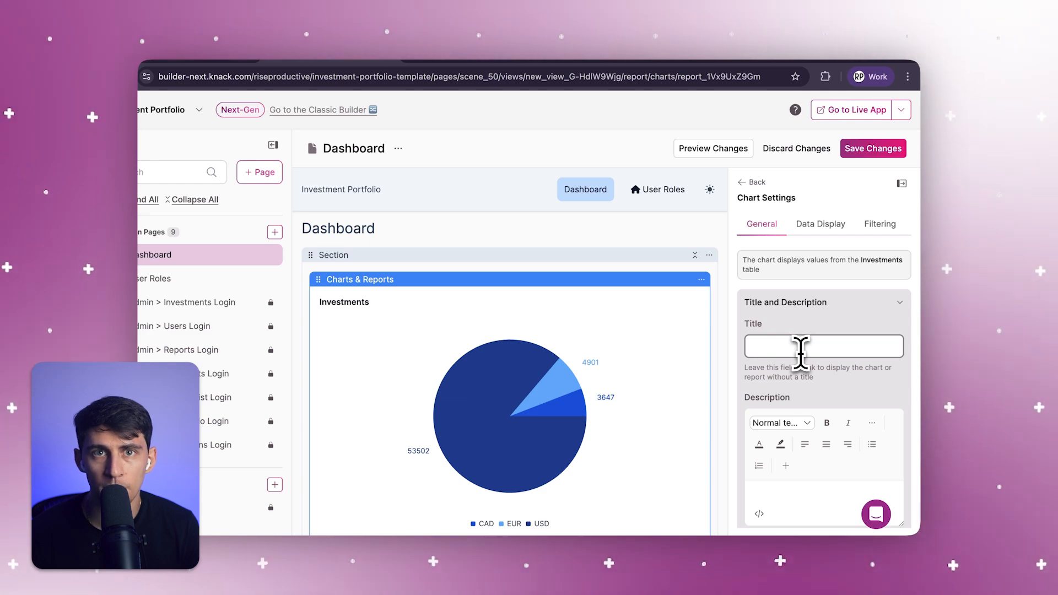
text(Total Investments by Currency)
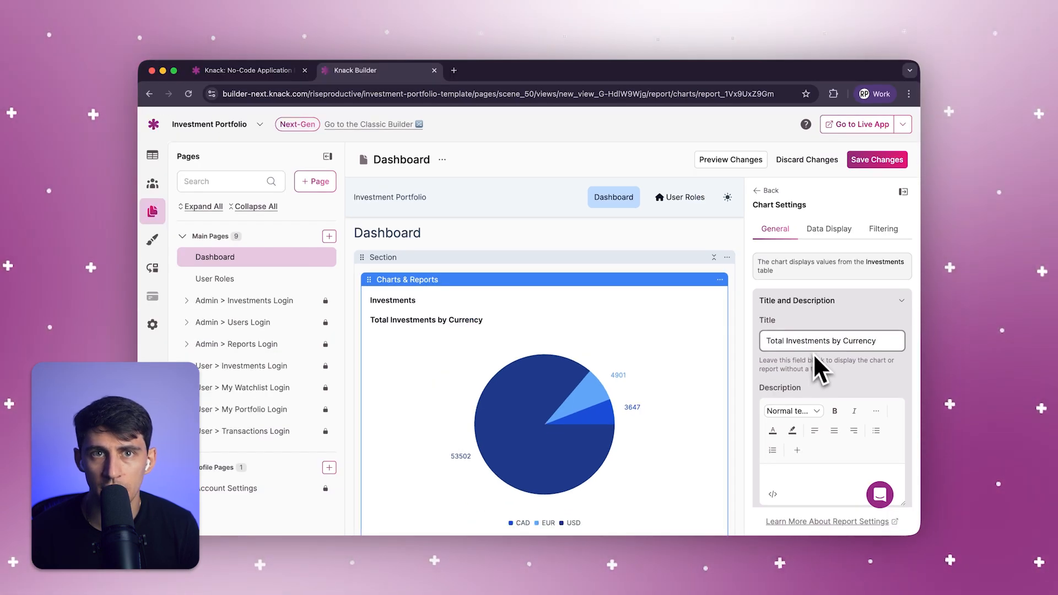
Step: Set the placement of the pie chart's data labels to Outside with Line
scroll(819, 370, down, 1)
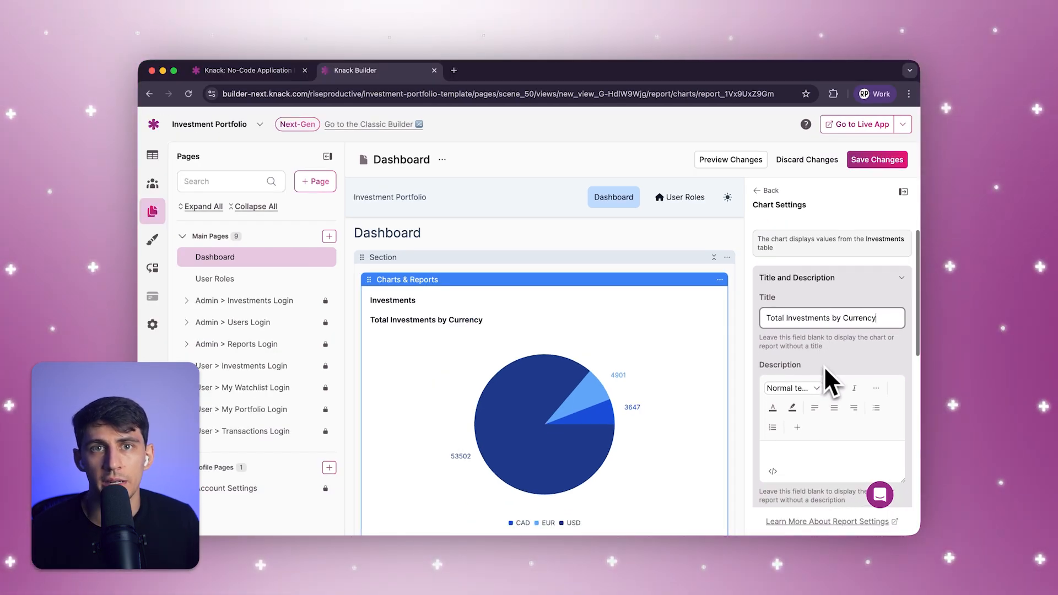
scroll(828, 359, down, 8)
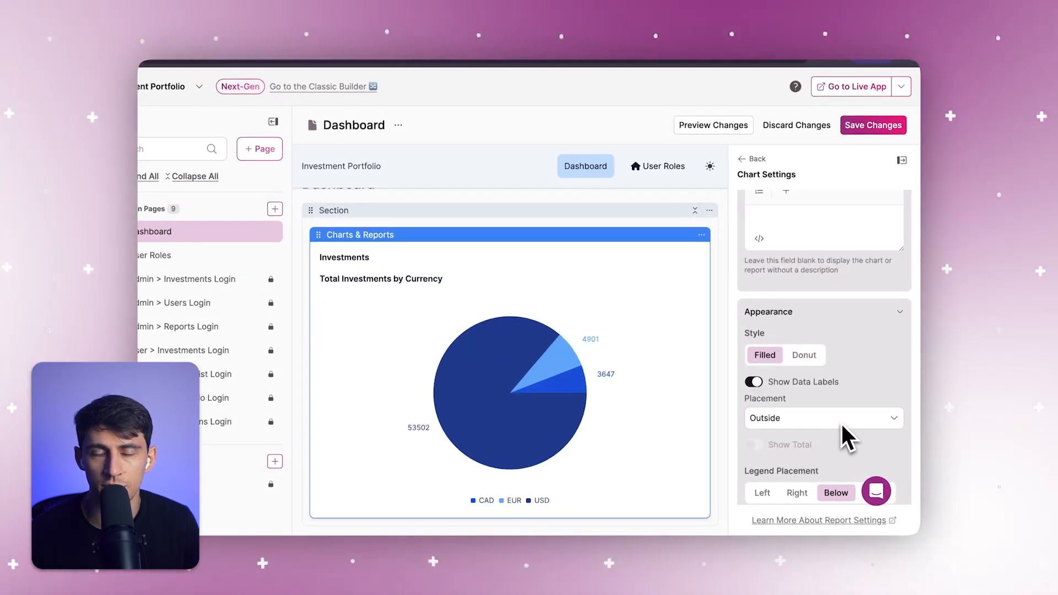
click(839, 424)
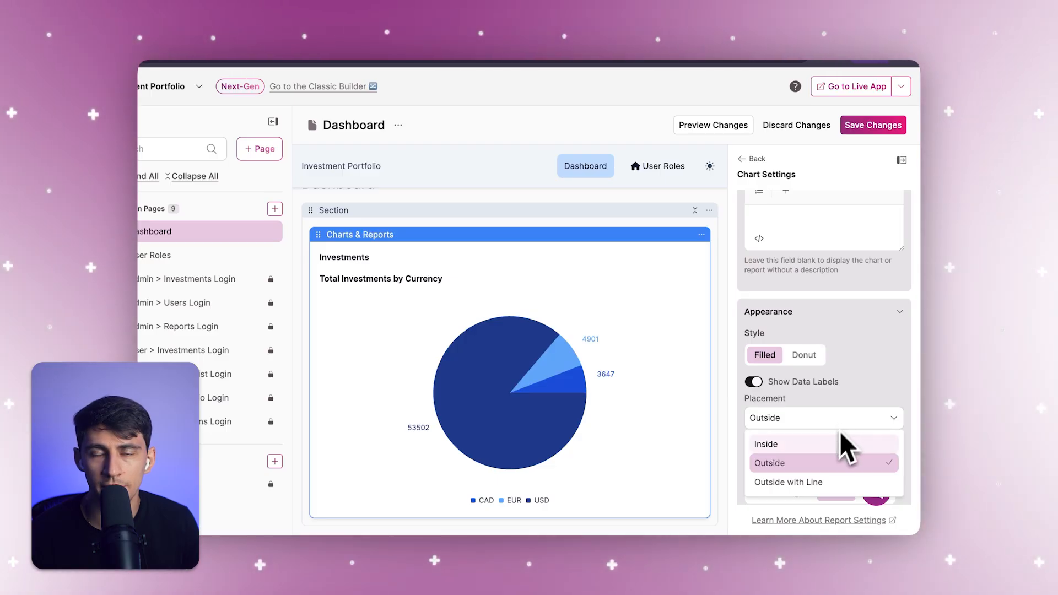
click(813, 483)
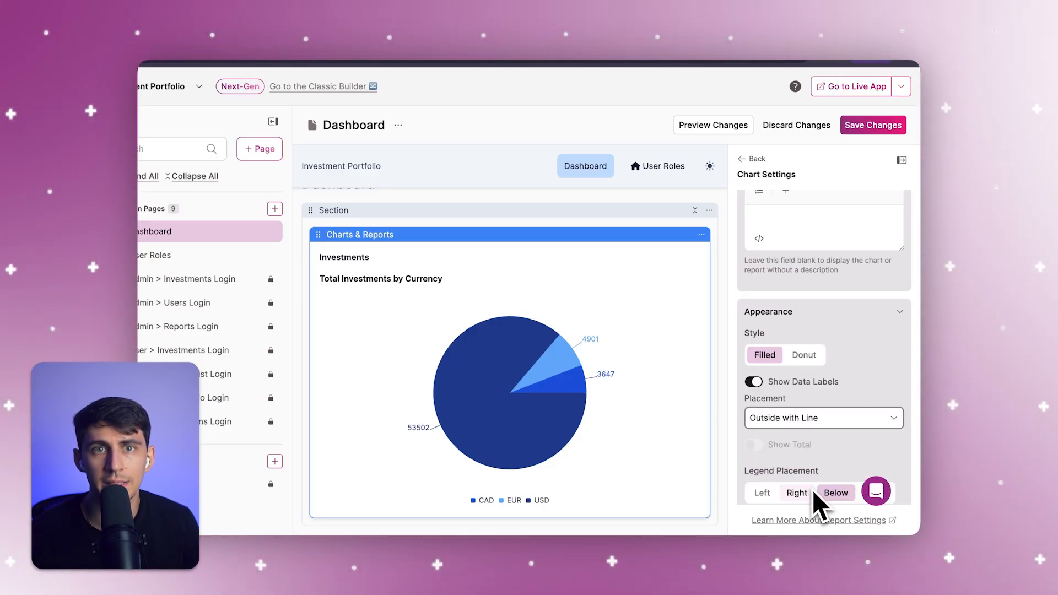
Step: Allow exporting for the pie chart and save the Dashboard page changes
scroll(828, 457, down, 3)
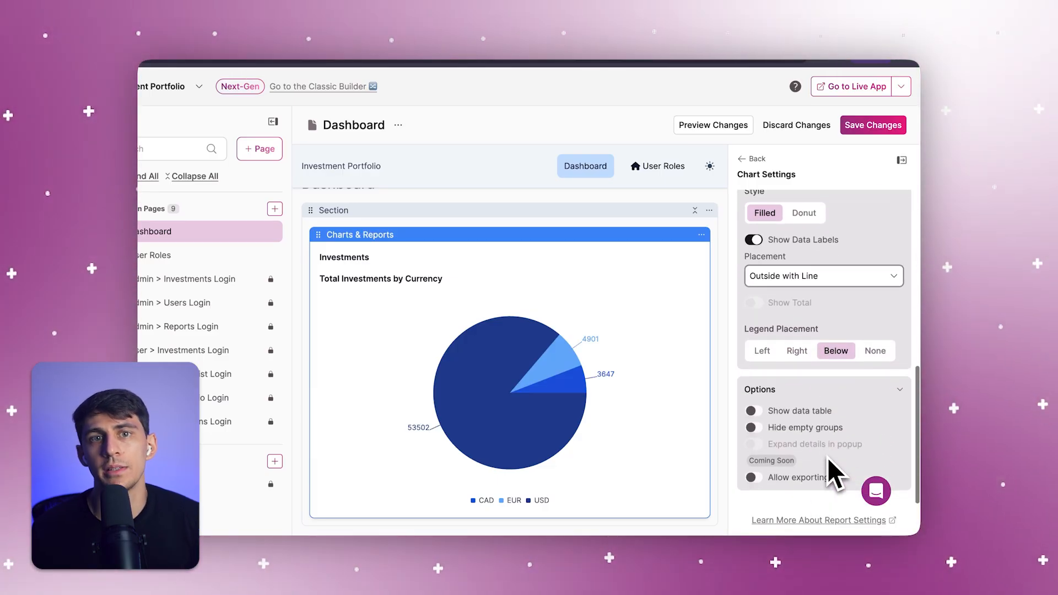
click(753, 477)
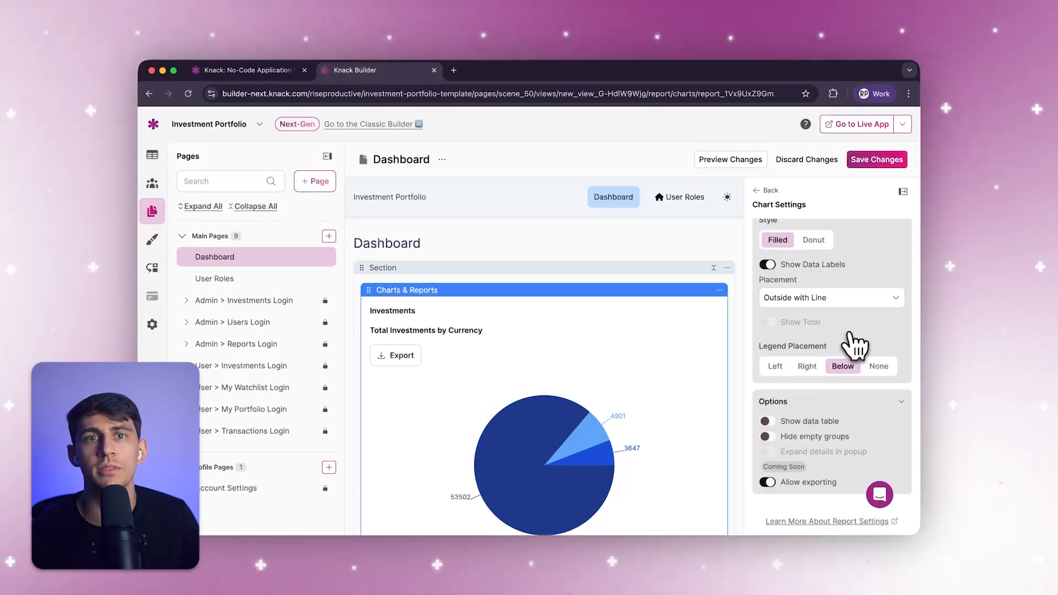
click(875, 164)
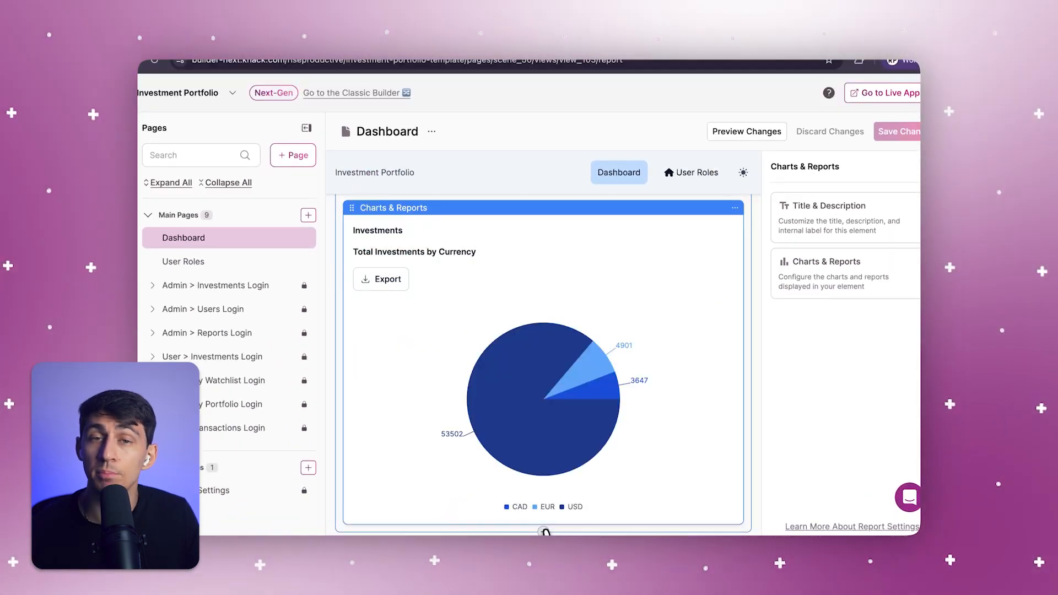
Step: Add a new section below the pie chart and insert a bar chart element with Investments as its source table
click(545, 530)
click(544, 531)
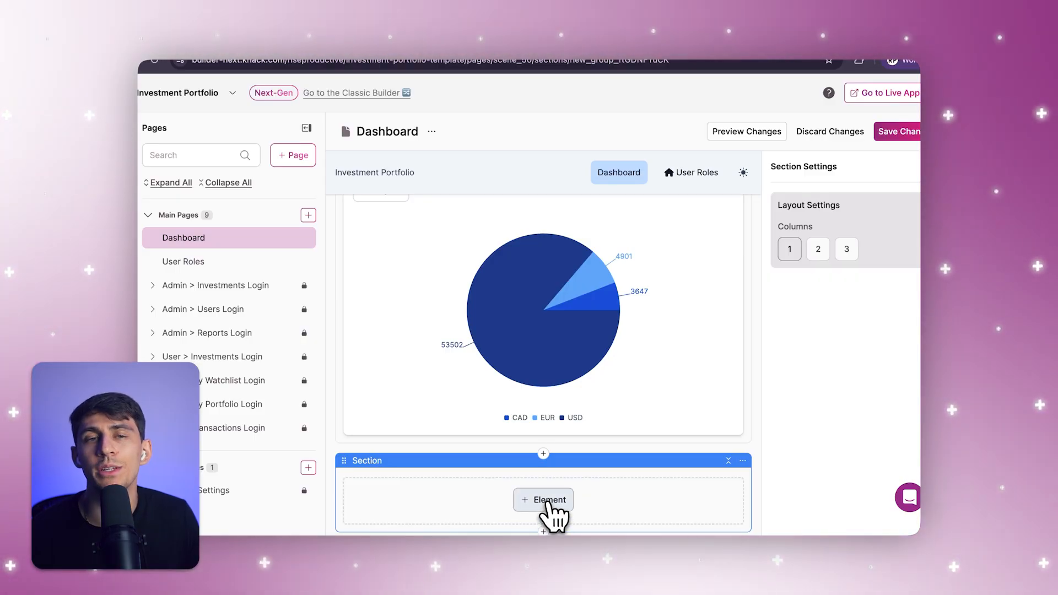
click(548, 501)
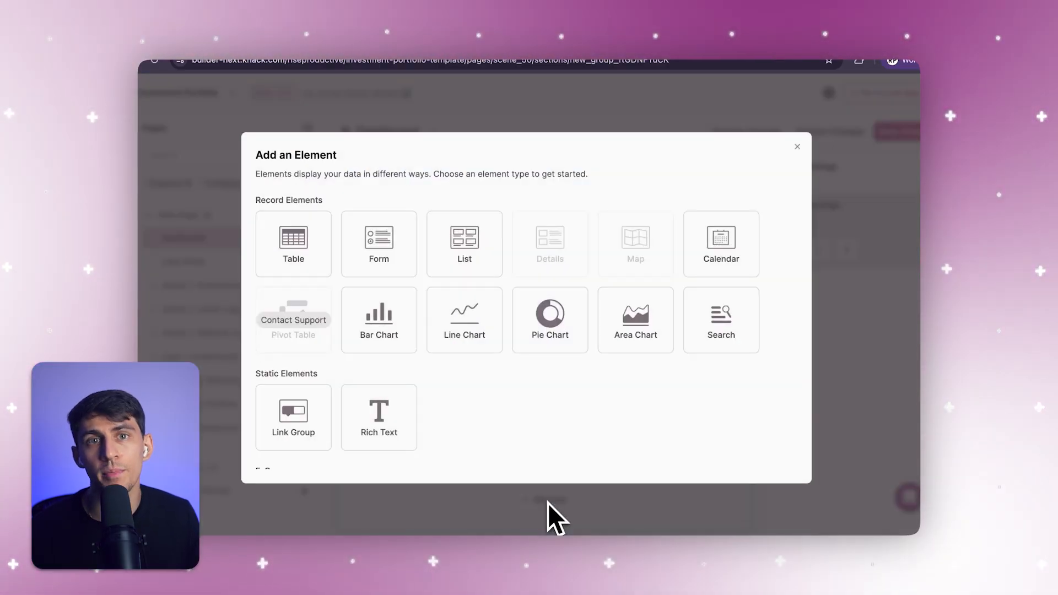
click(408, 347)
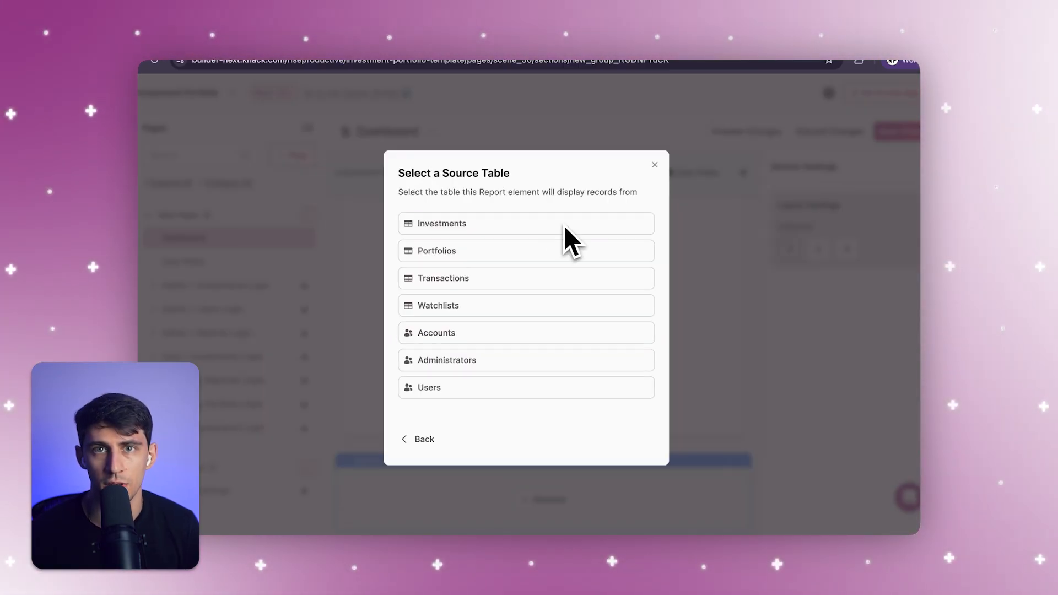
click(534, 223)
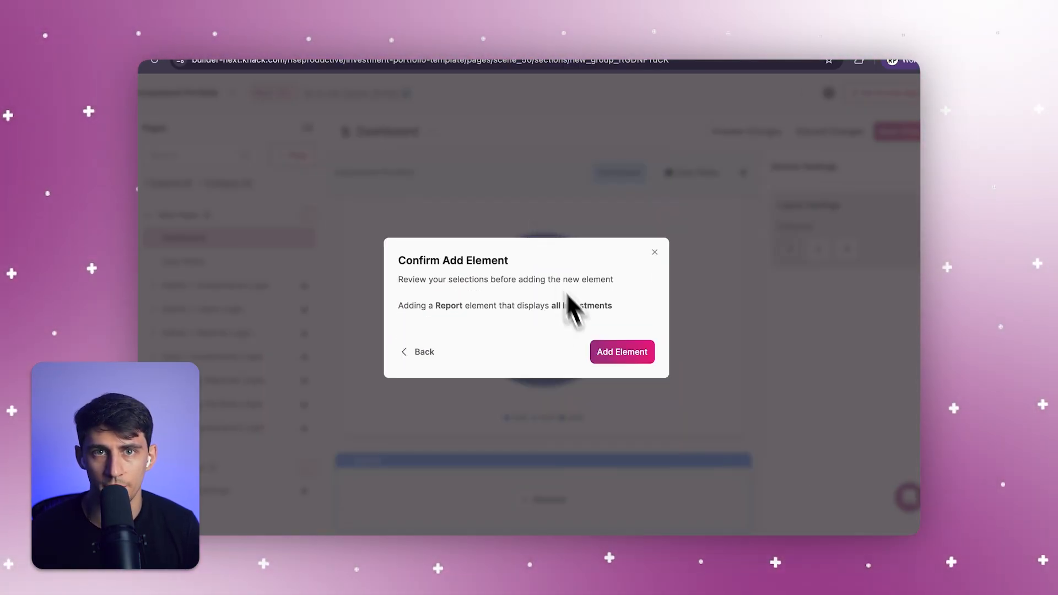
click(615, 354)
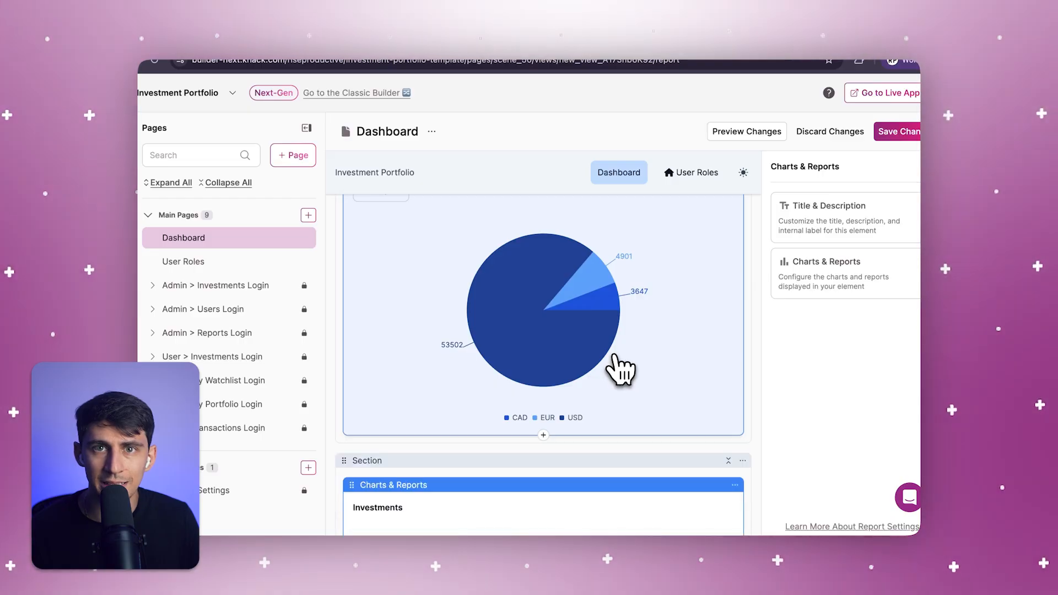
Step: Set both the category and the label of the bar chart's Group 1 to Country
scroll(615, 357, down, 3)
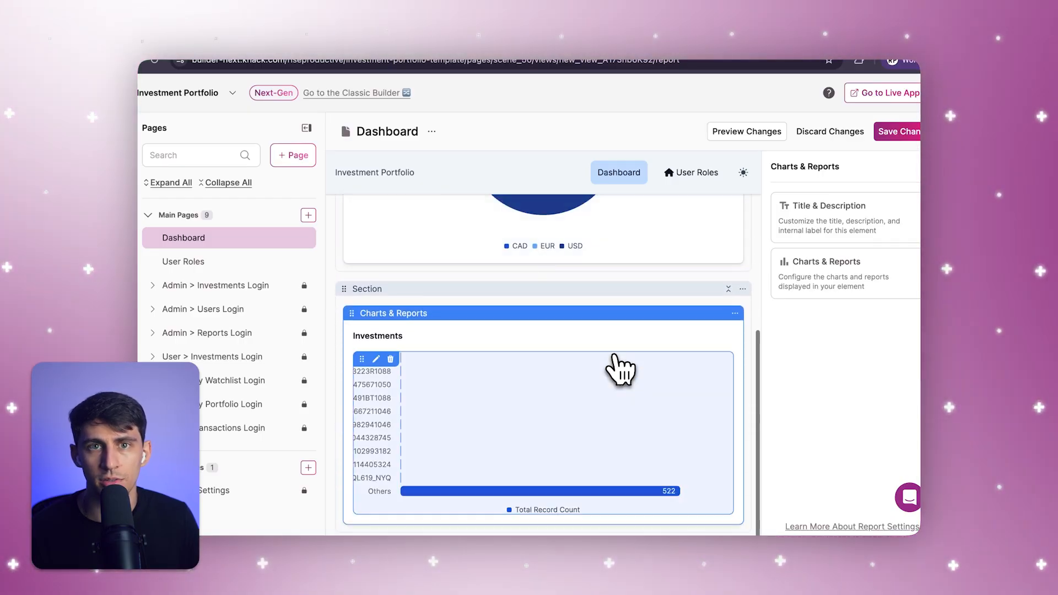
click(615, 357)
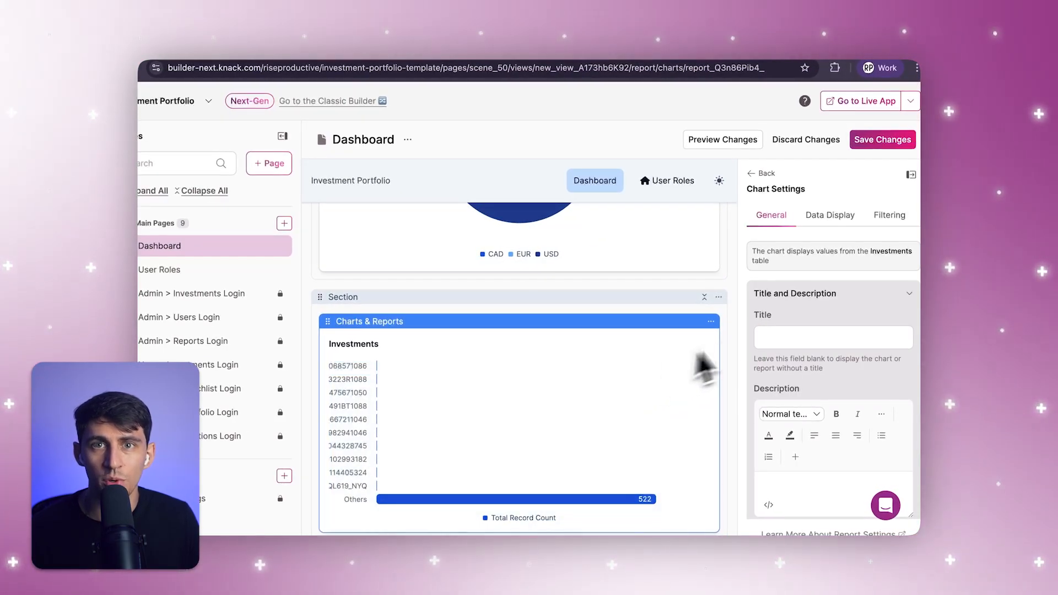
click(835, 217)
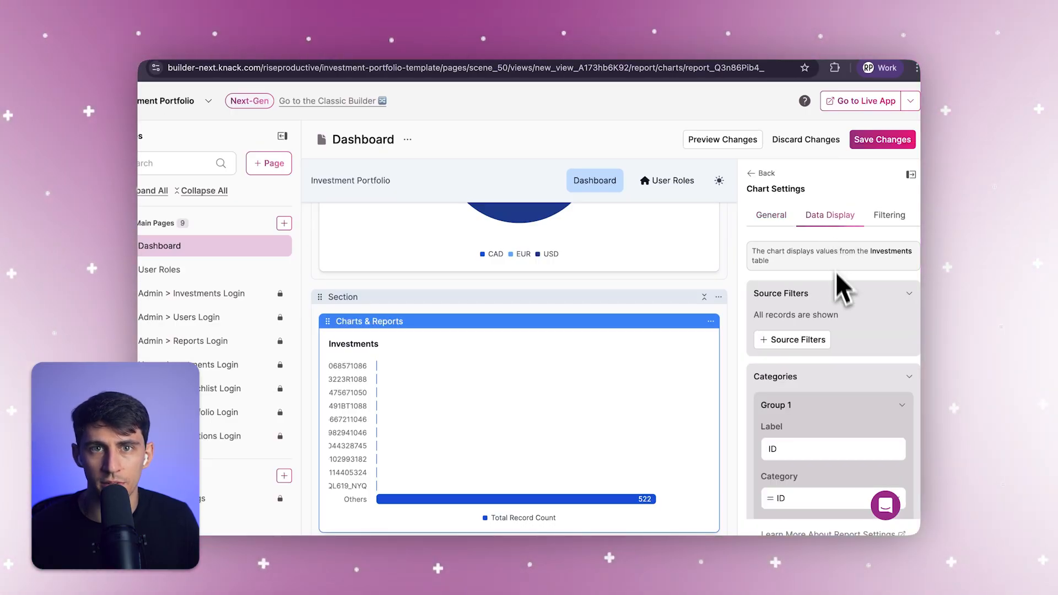
scroll(831, 330, down, 3)
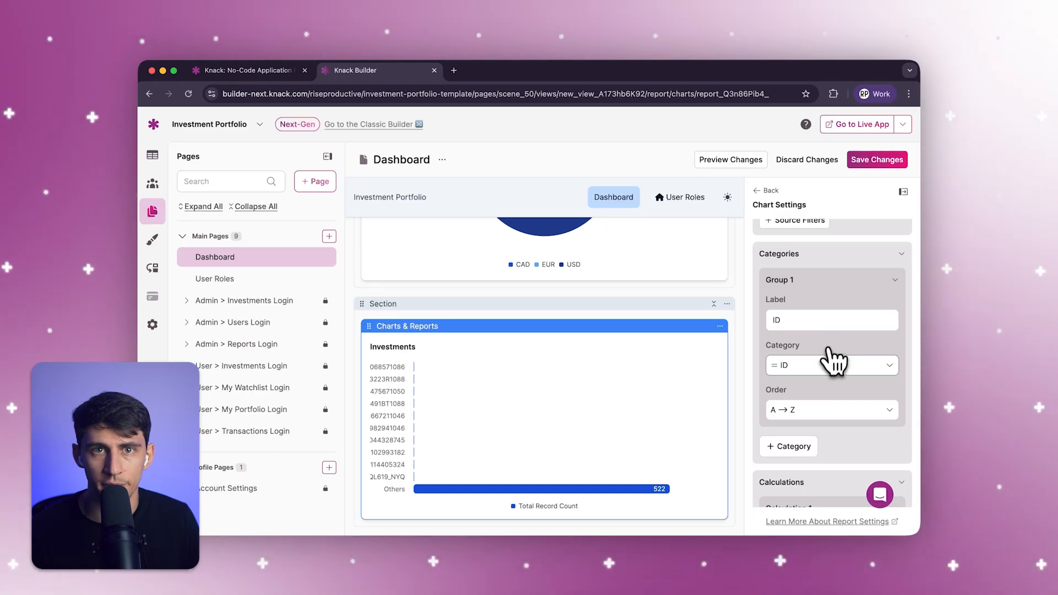
click(829, 365)
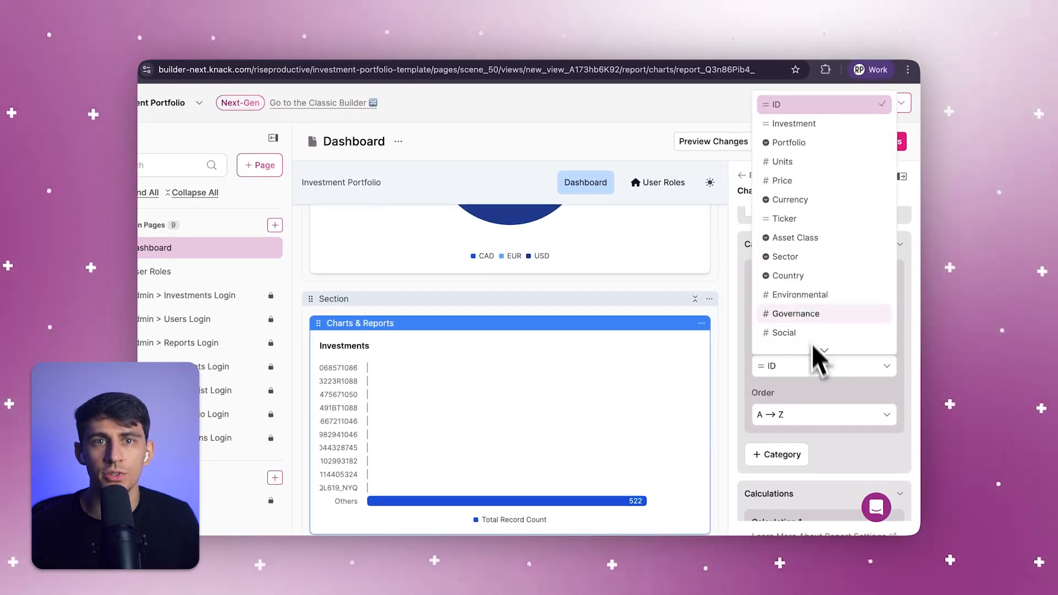
click(802, 284)
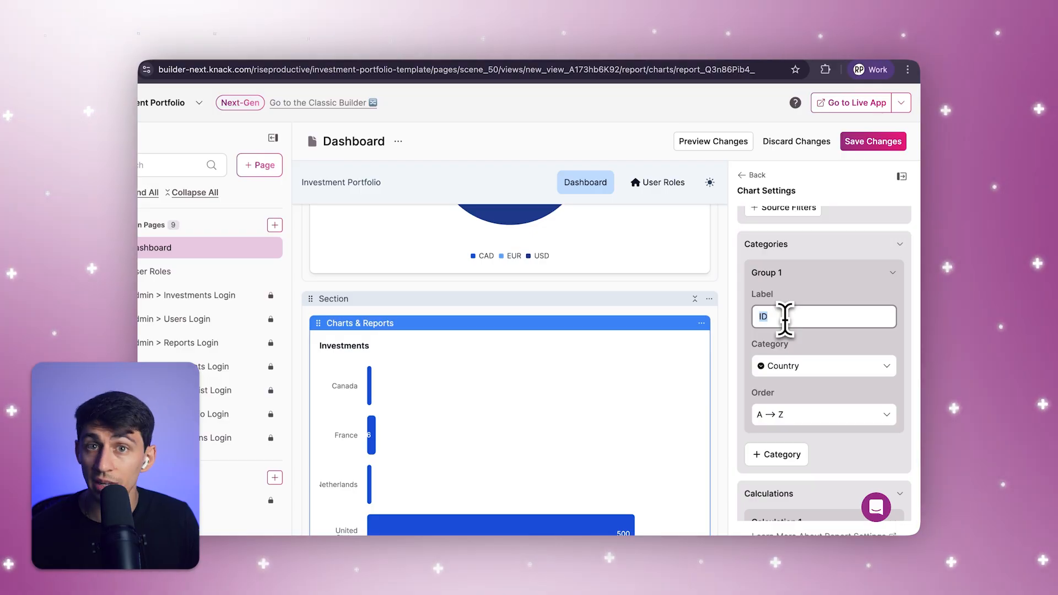
text(Country)
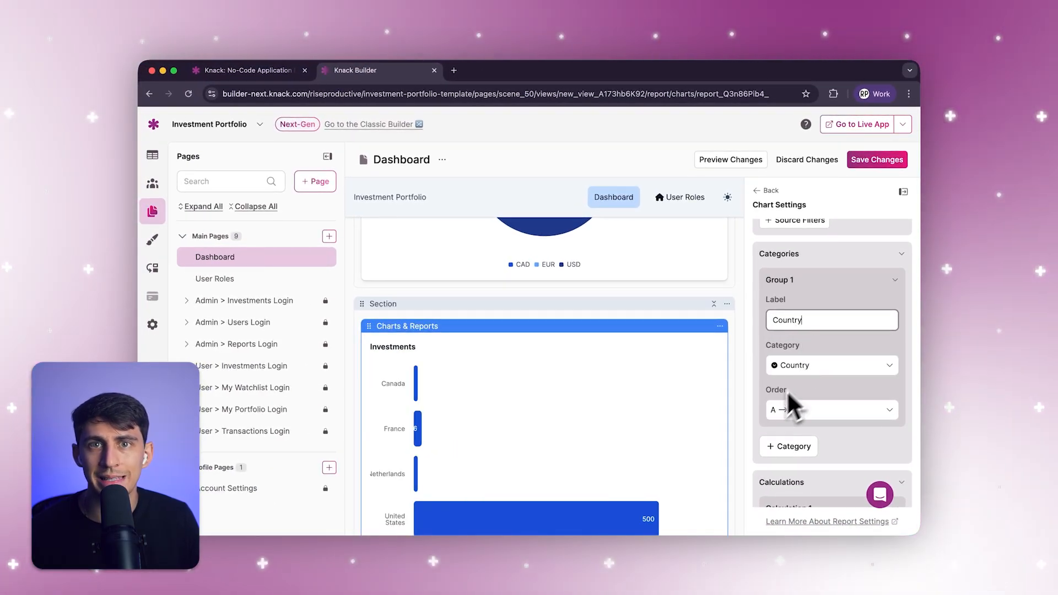
Step: Set the field of the bar chart's Calculation 1 to Units and title the chart "Total Units by Country"
scroll(835, 450, down, 5)
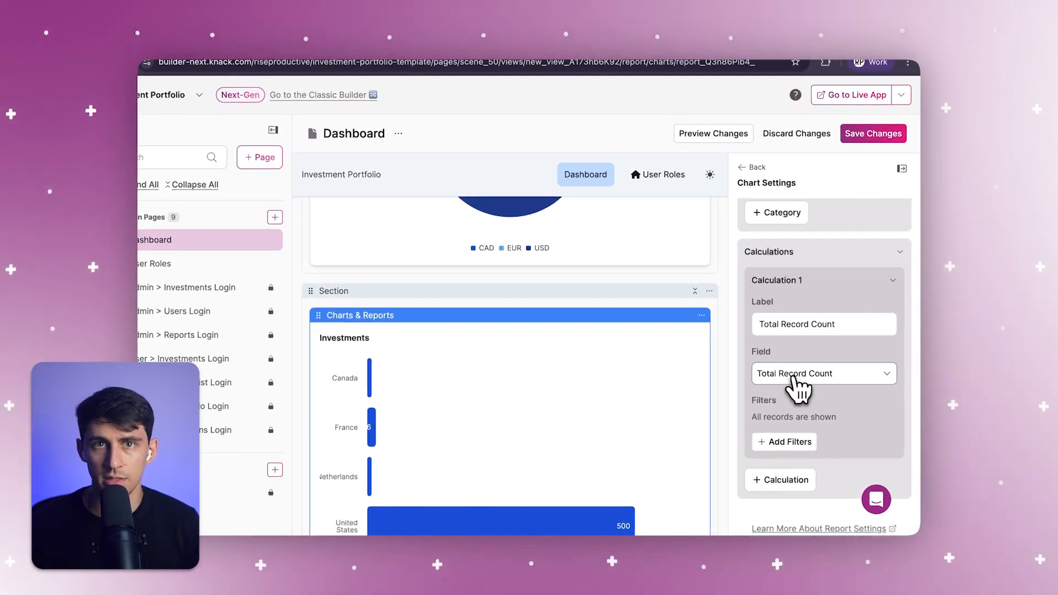
click(786, 398)
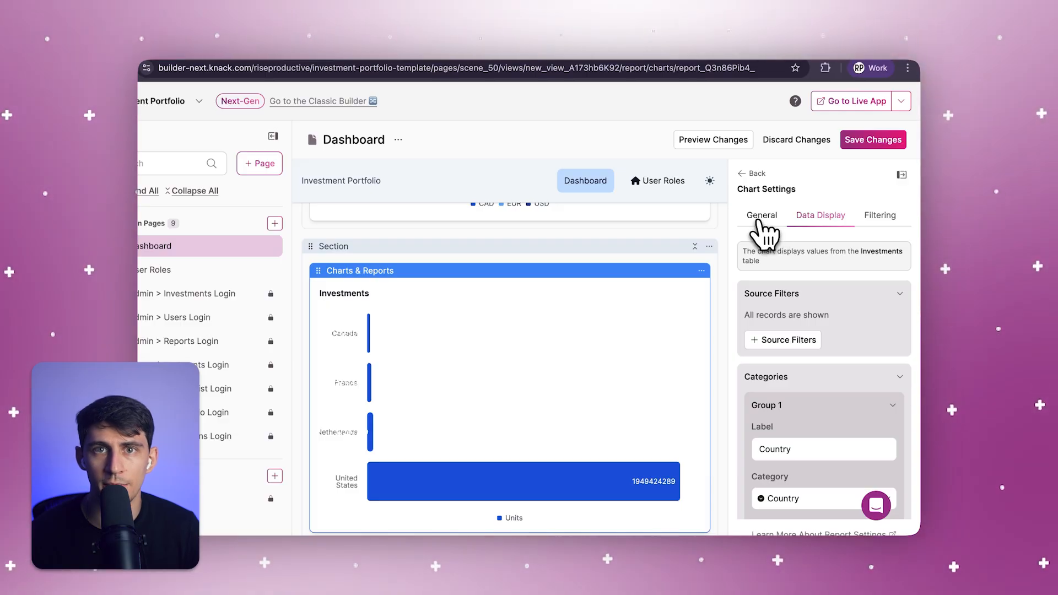
click(762, 218)
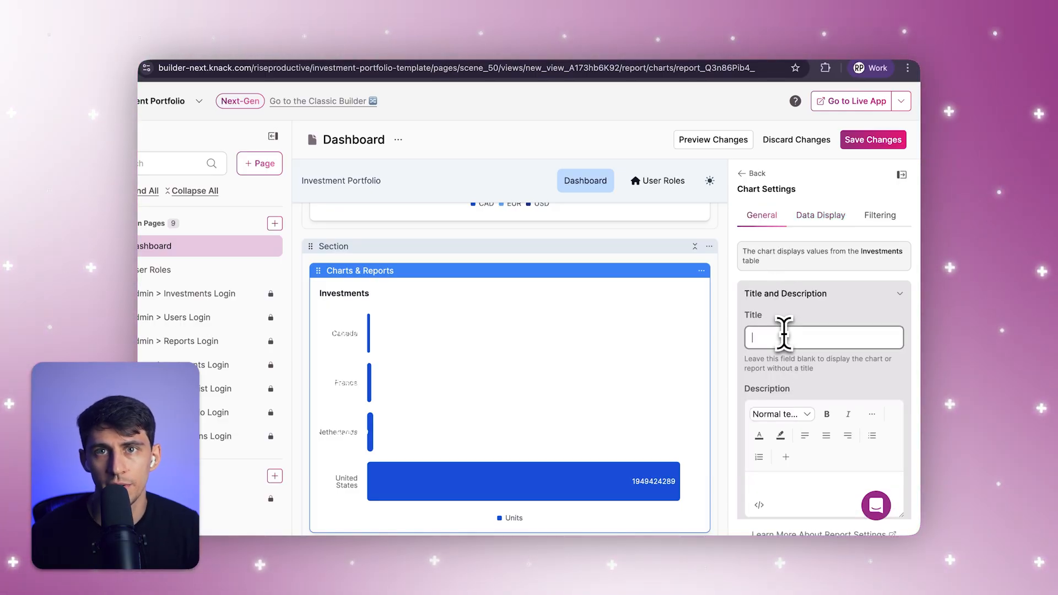
text(Total Units by Country)
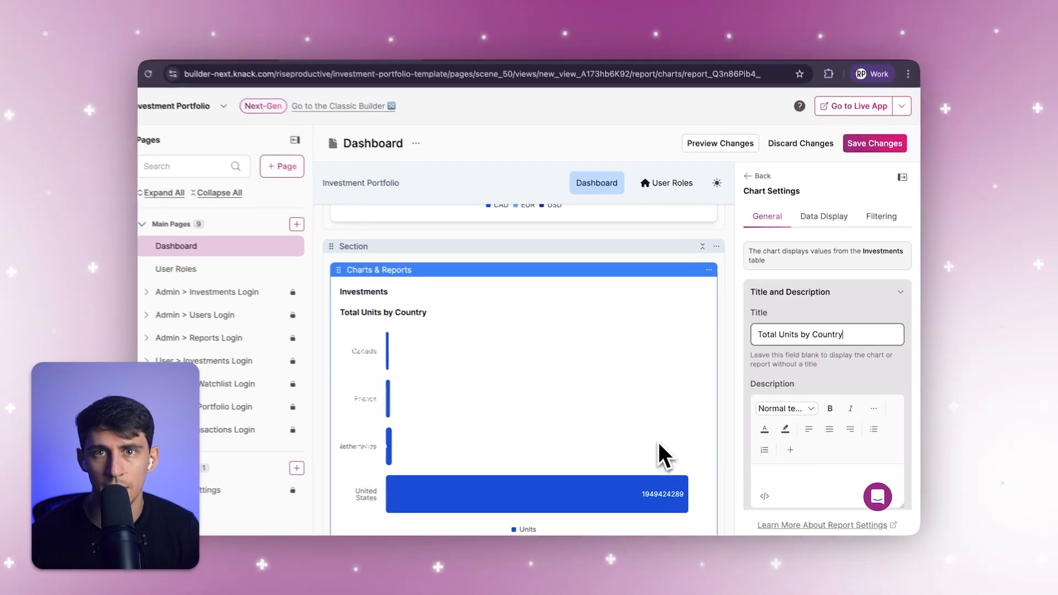
click(674, 441)
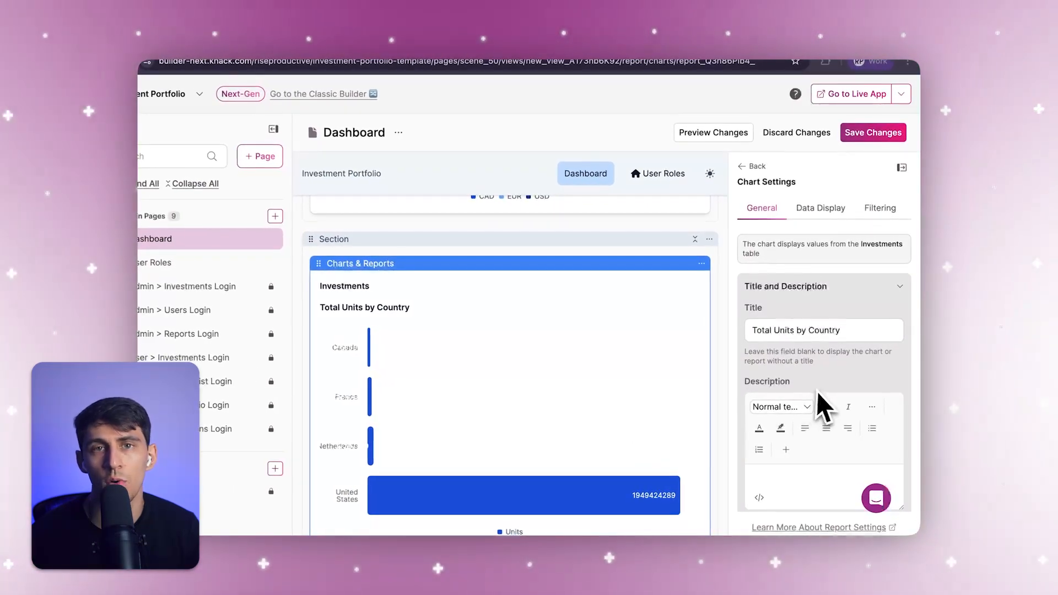
Step: Switch the bar display to Column and set the data label placement to Top
scroll(819, 391, down, 5)
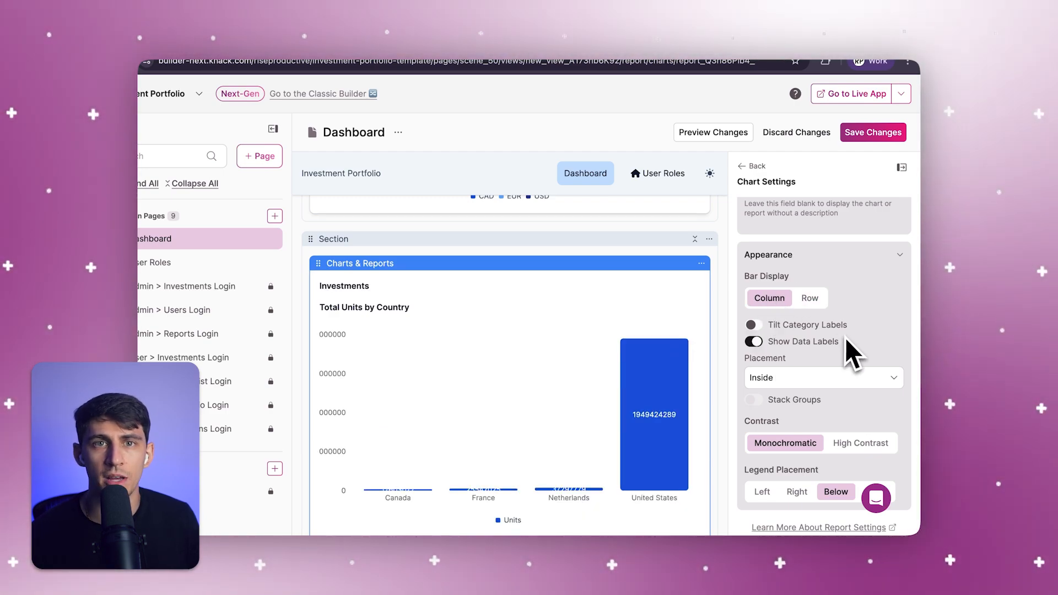
scroll(845, 339, down, 2)
click(820, 308)
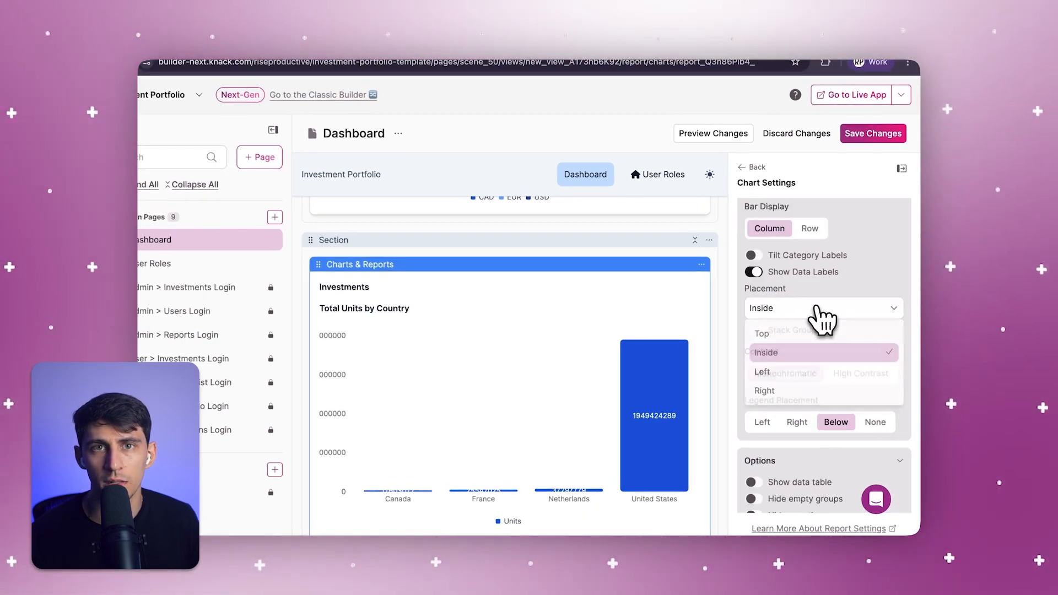
click(788, 333)
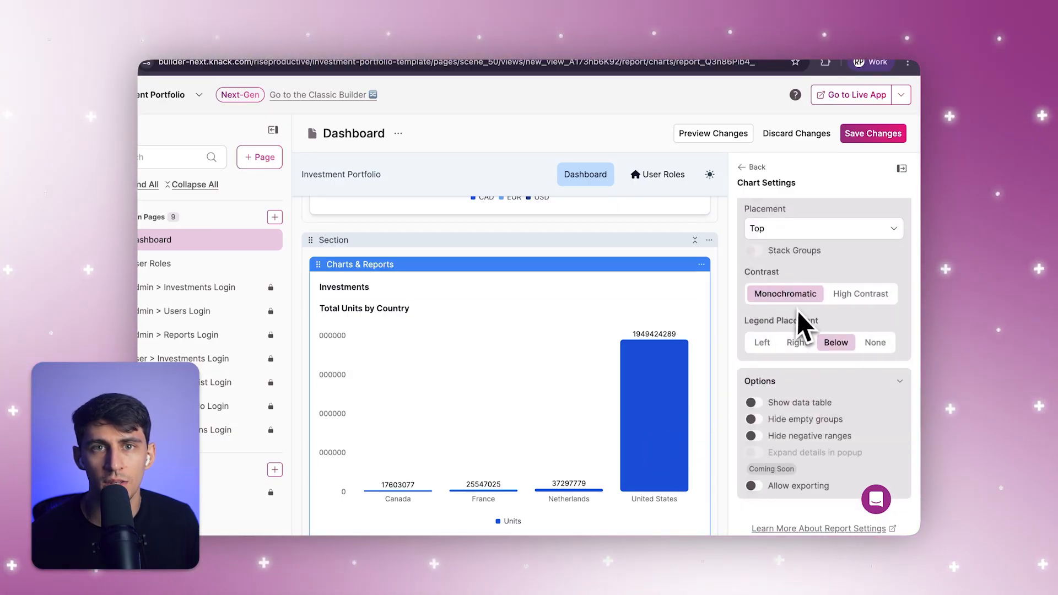
Step: Turn on the data table for the bar chart and save the Dashboard page changes
scroll(800, 308, up, 1)
scroll(800, 308, down, 1)
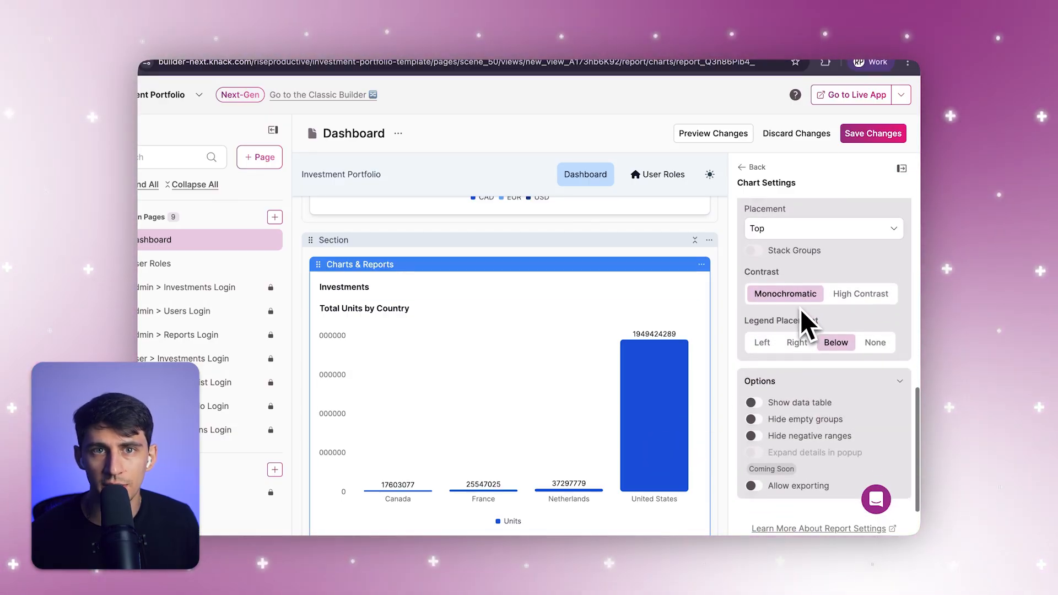
click(751, 403)
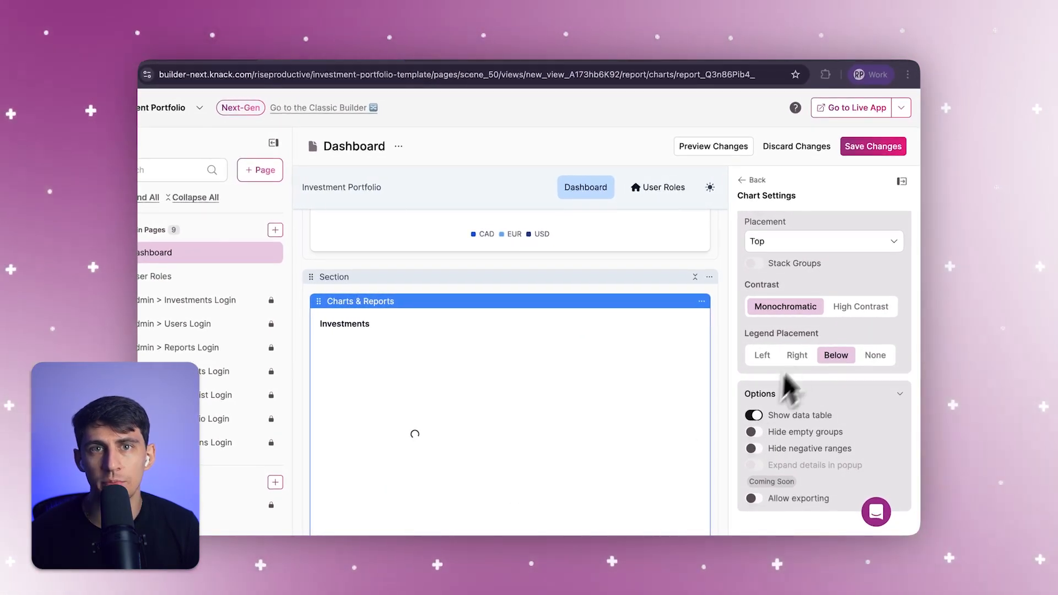
click(857, 154)
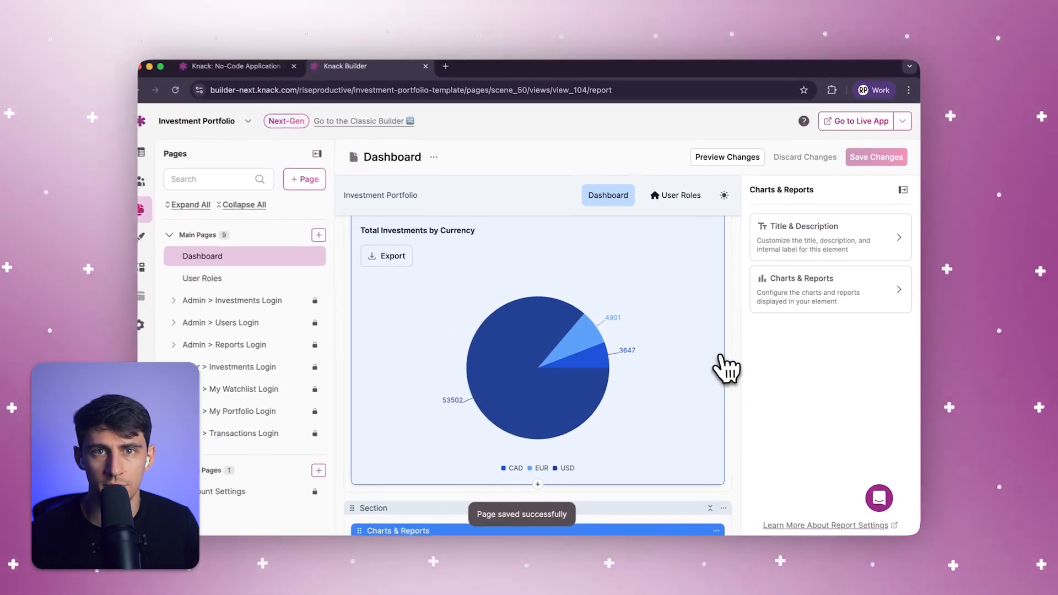
scroll(726, 368, down, 5)
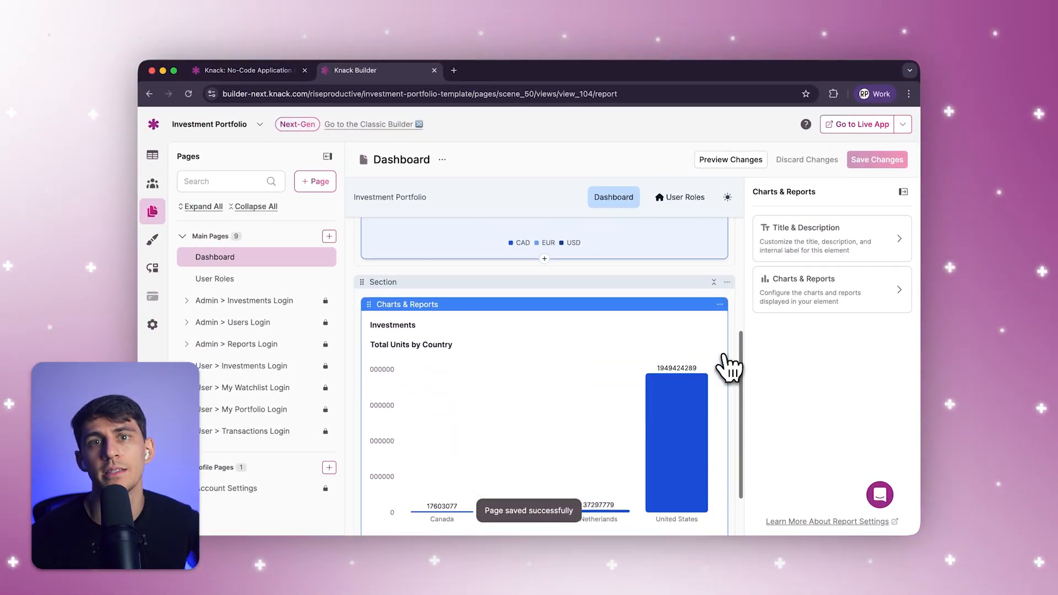
scroll(726, 368, down, 2)
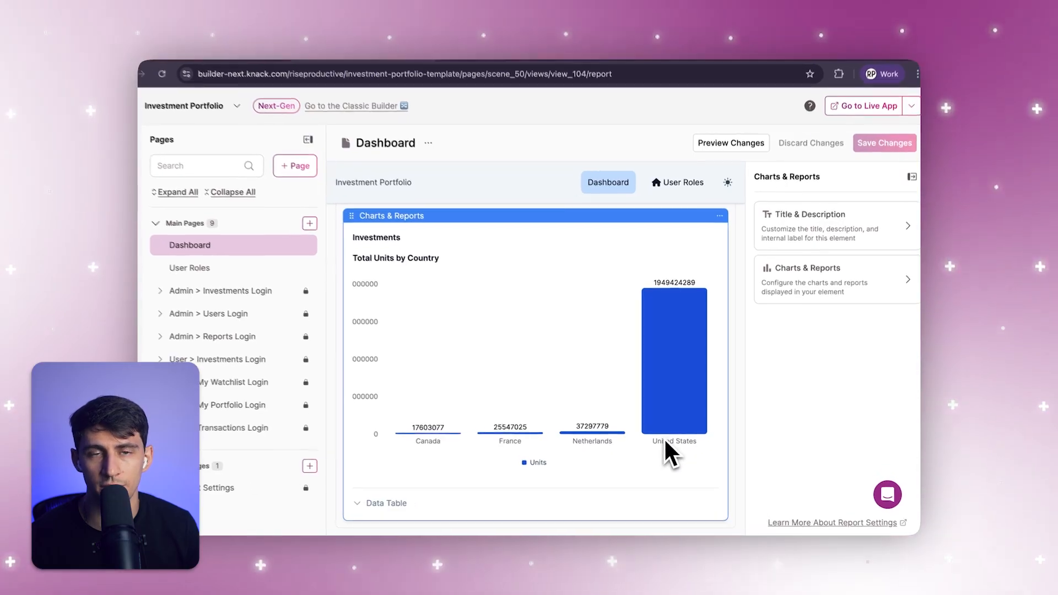
Step: Add a new section below the bar chart containing a pie chart element that displays all Investments records
click(528, 528)
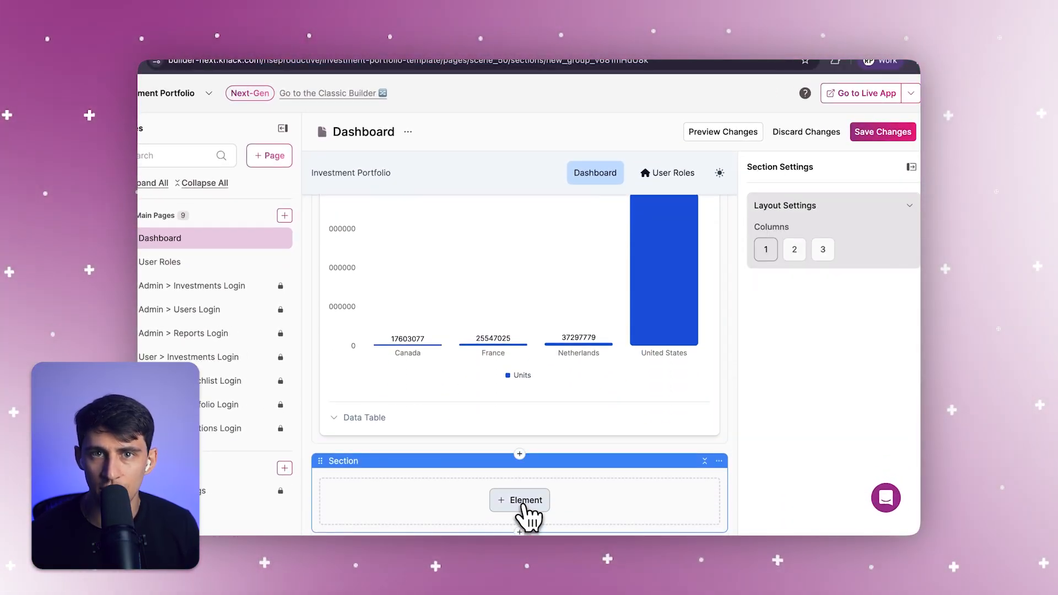
click(525, 501)
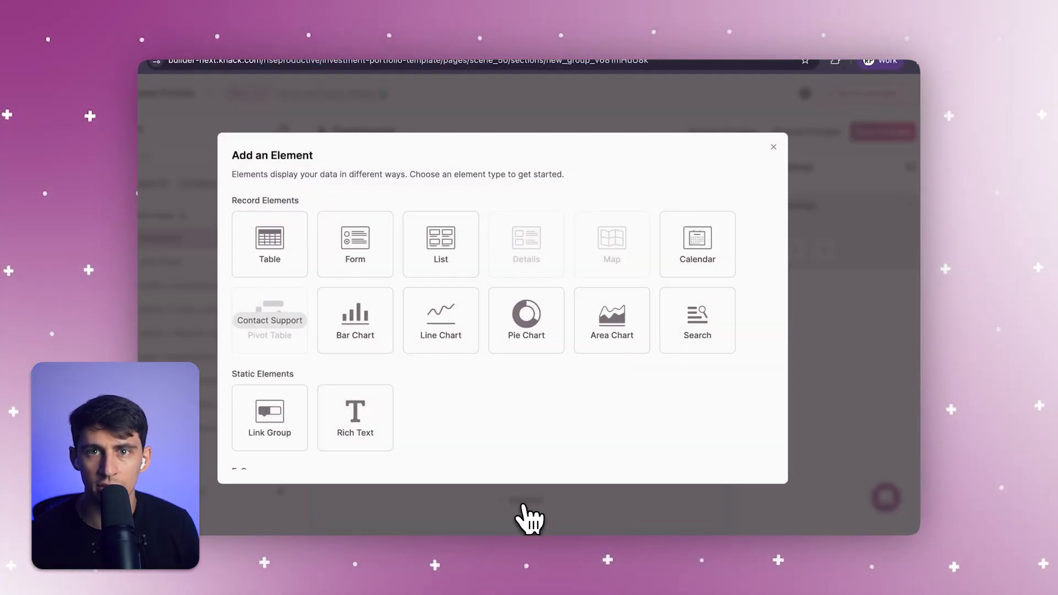
click(519, 346)
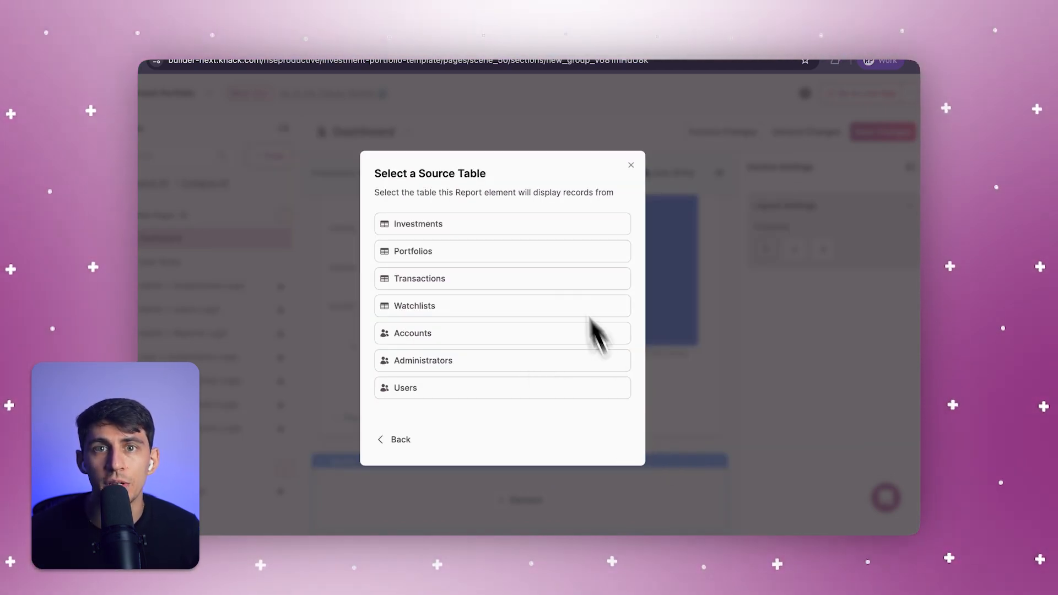
click(489, 225)
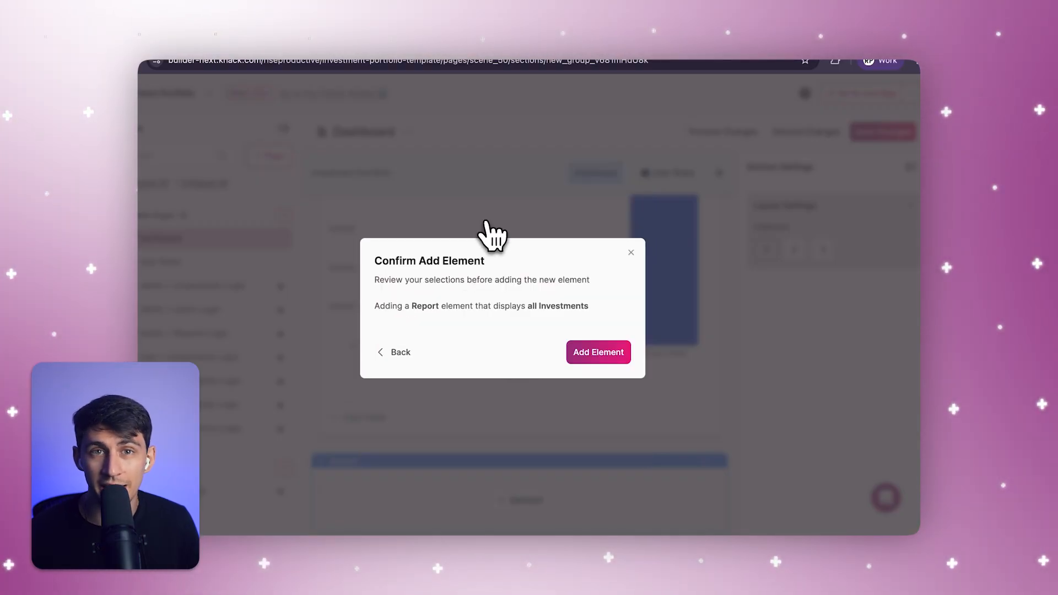
click(587, 356)
Step: Set both the category and the label of the new pie chart's Group 1 to Asset Class
click(819, 214)
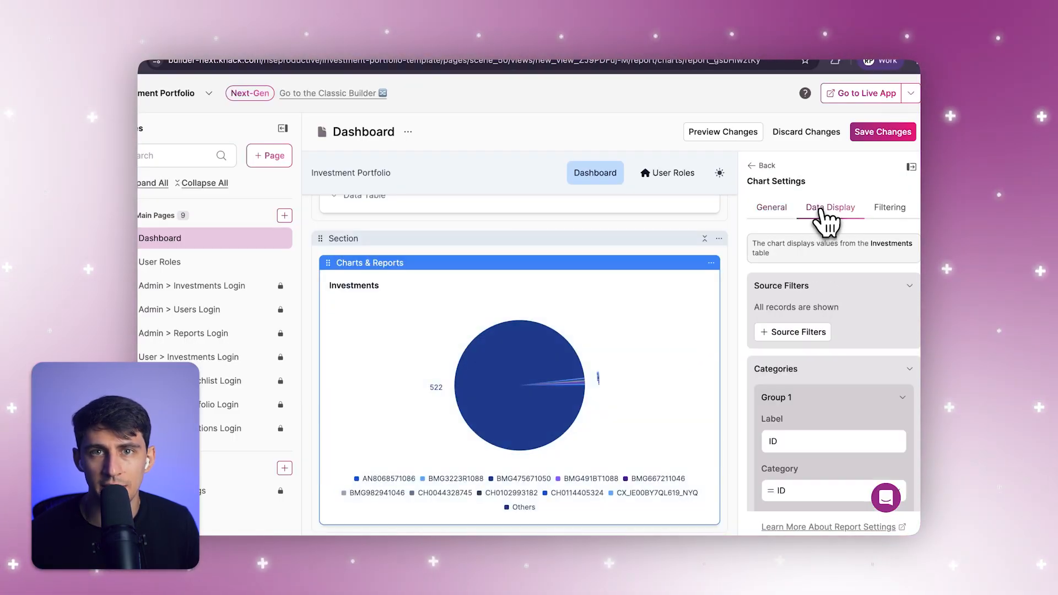
scroll(837, 344, down, 5)
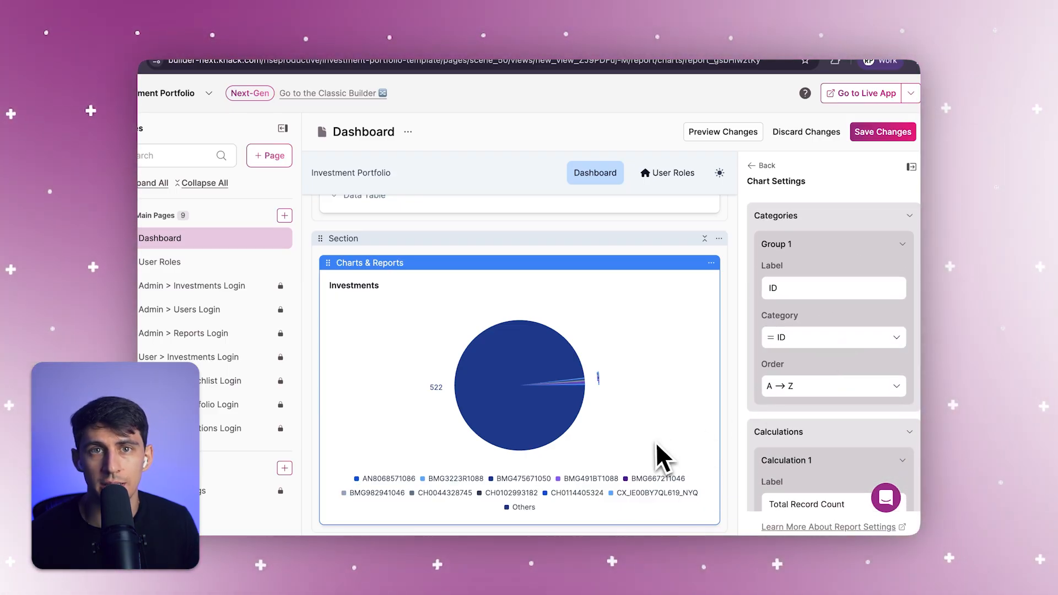
click(655, 442)
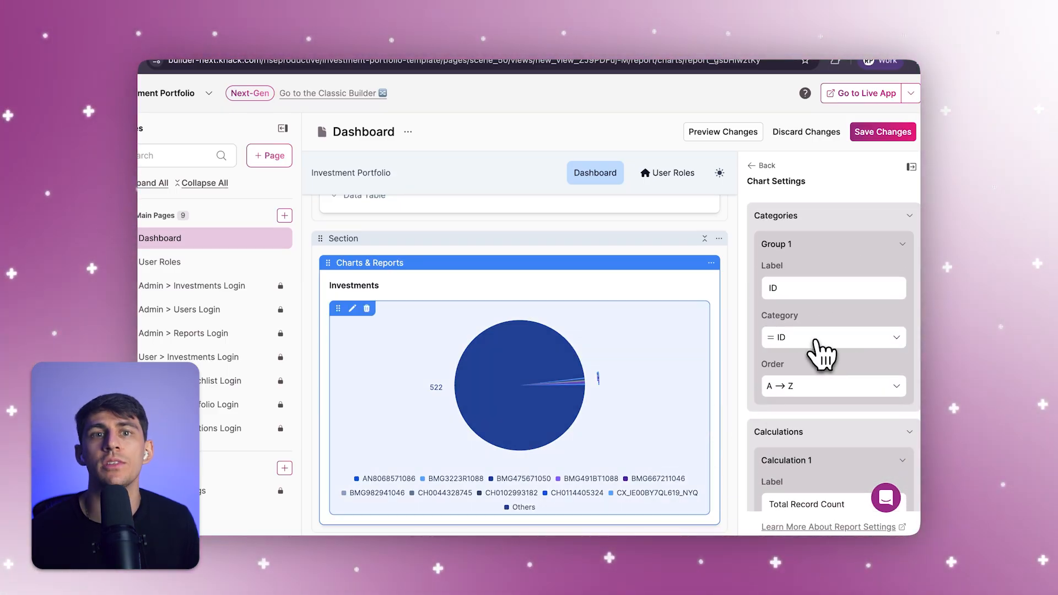
click(816, 342)
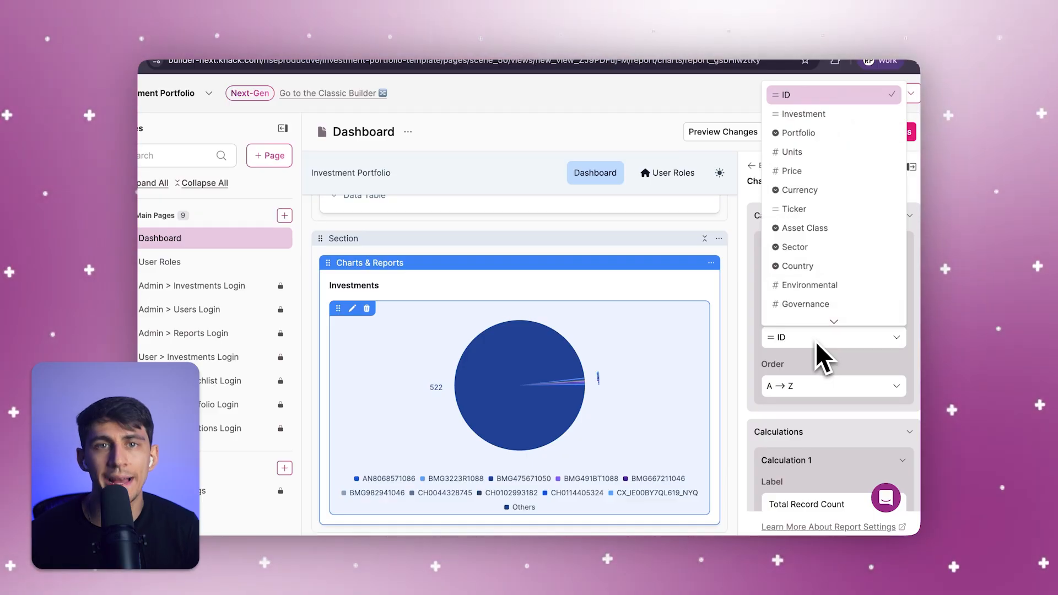
click(798, 229)
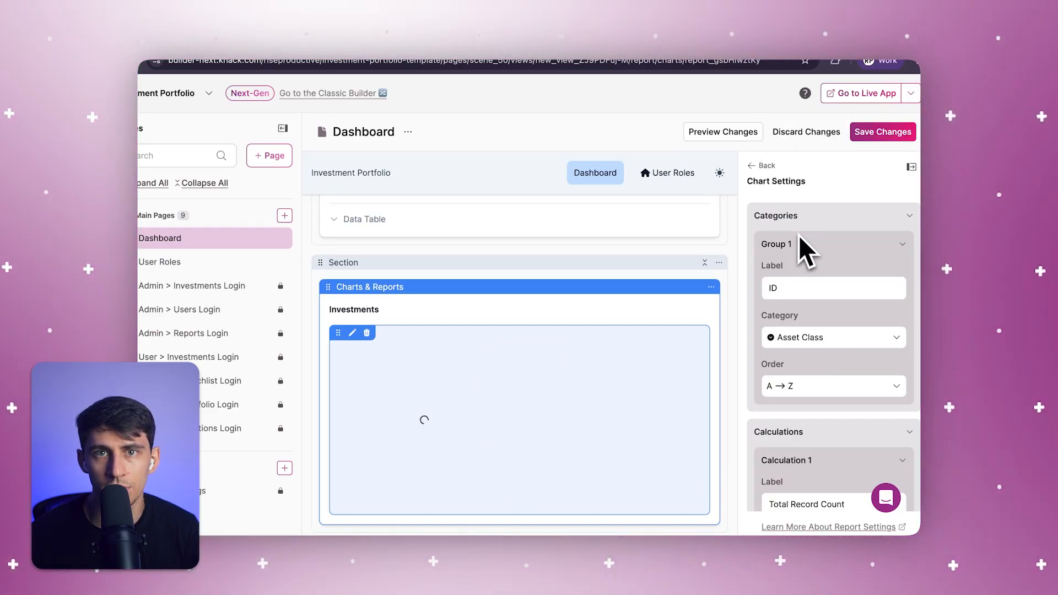
click(796, 285)
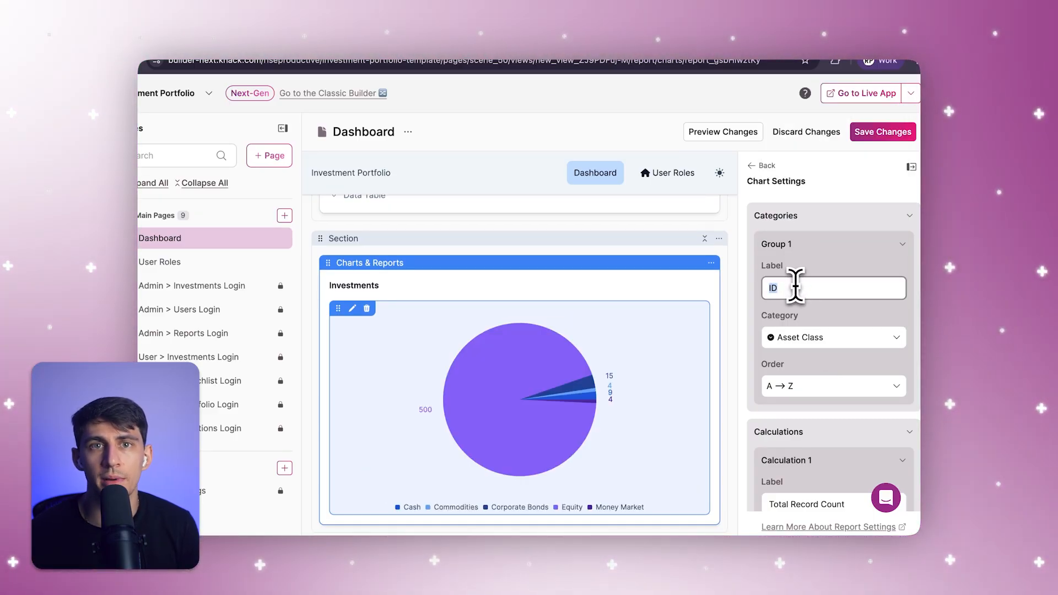
text(Asset Class)
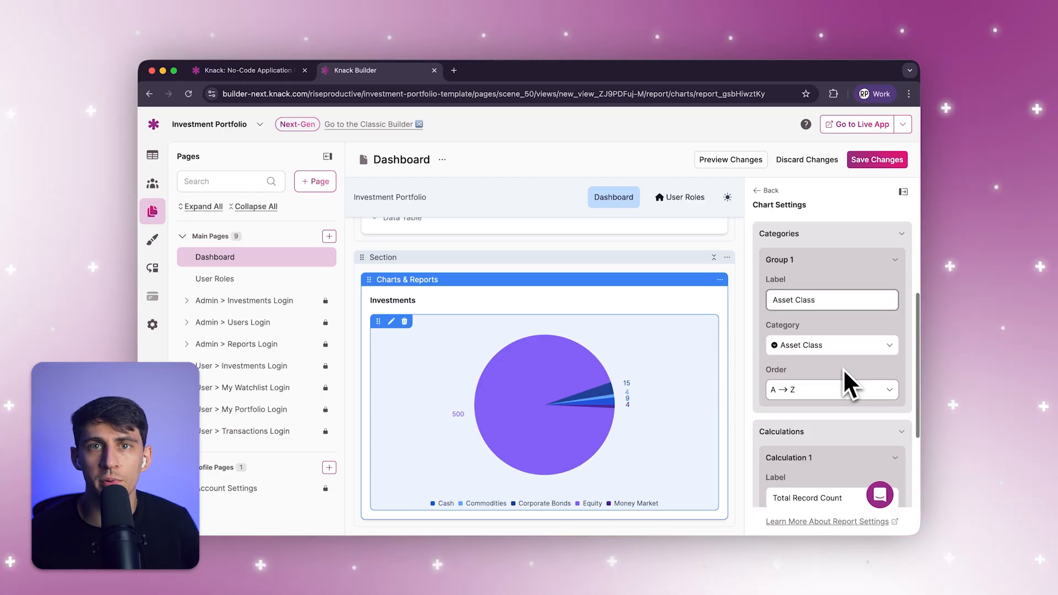
Step: Set the field of the new pie chart's Calculation 1 to Price
scroll(844, 370, down, 3)
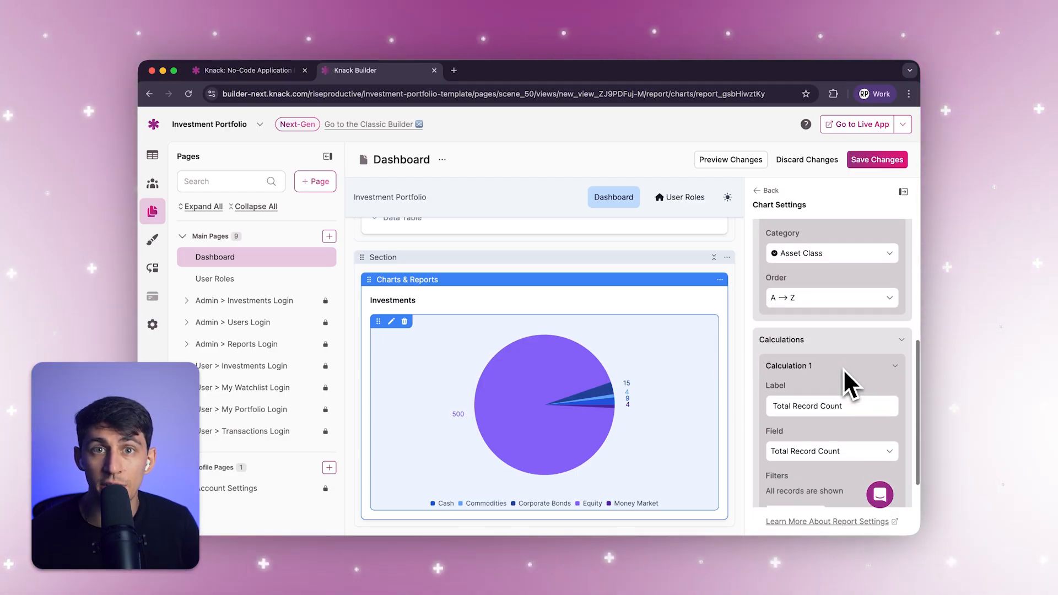
scroll(843, 369, down, 2)
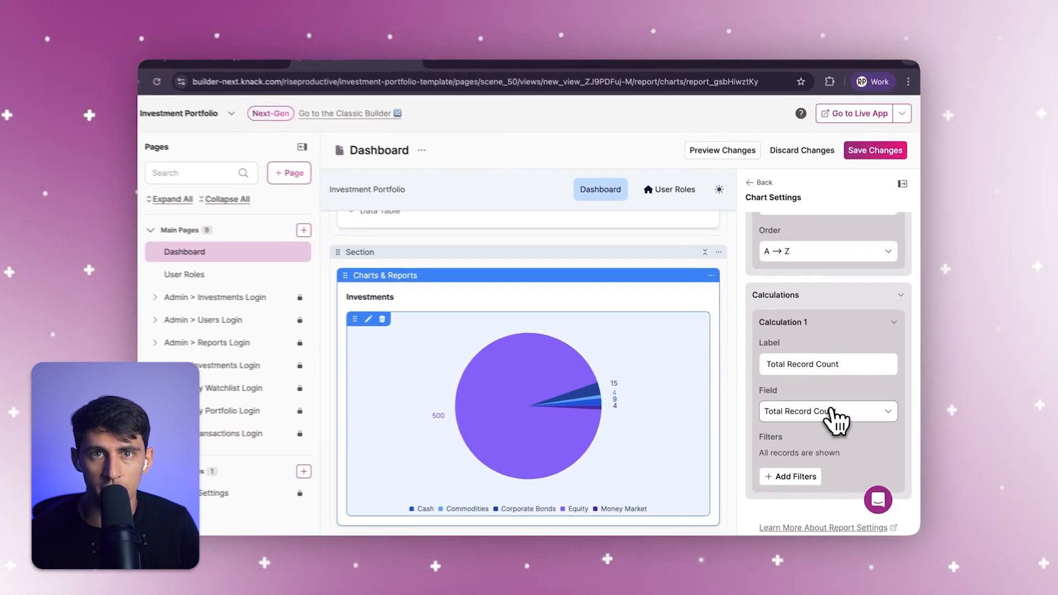
click(831, 411)
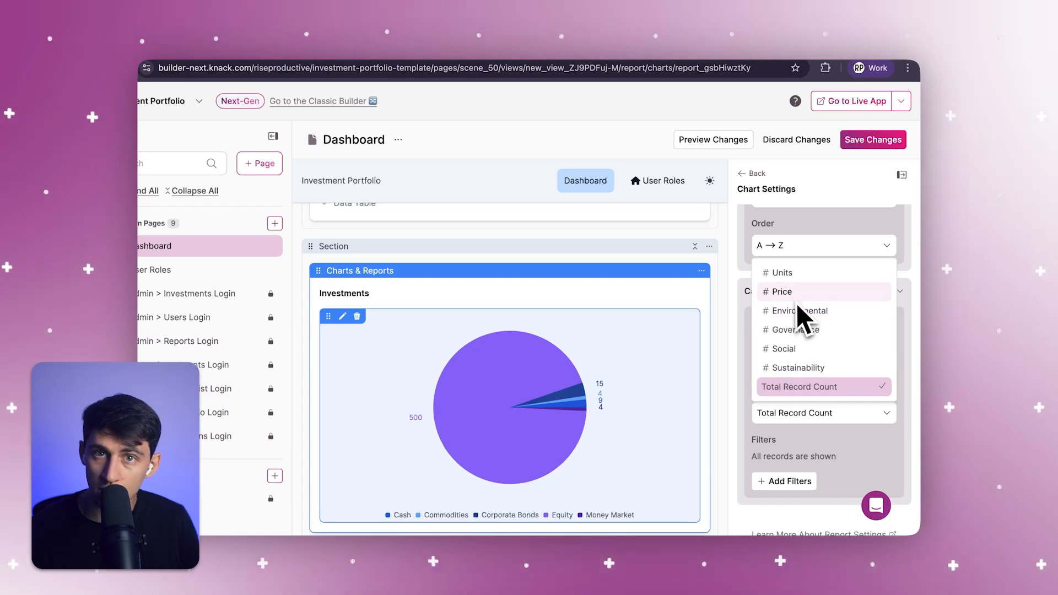
click(795, 299)
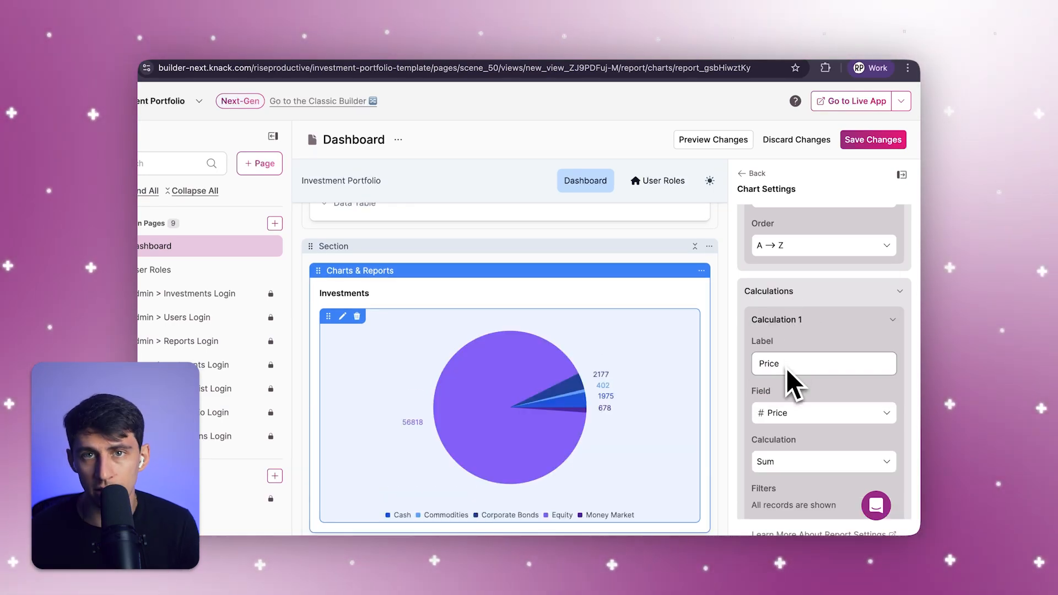
scroll(785, 368, down, 2)
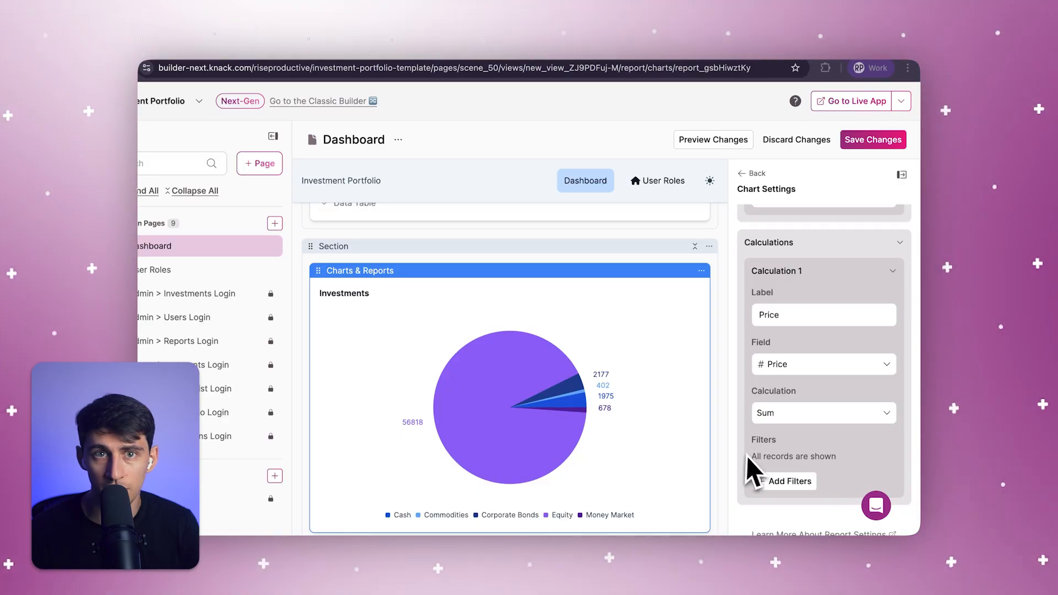
Step: Title the new pie chart "Total Investment by Asset Class"
scroll(789, 437, up, 10)
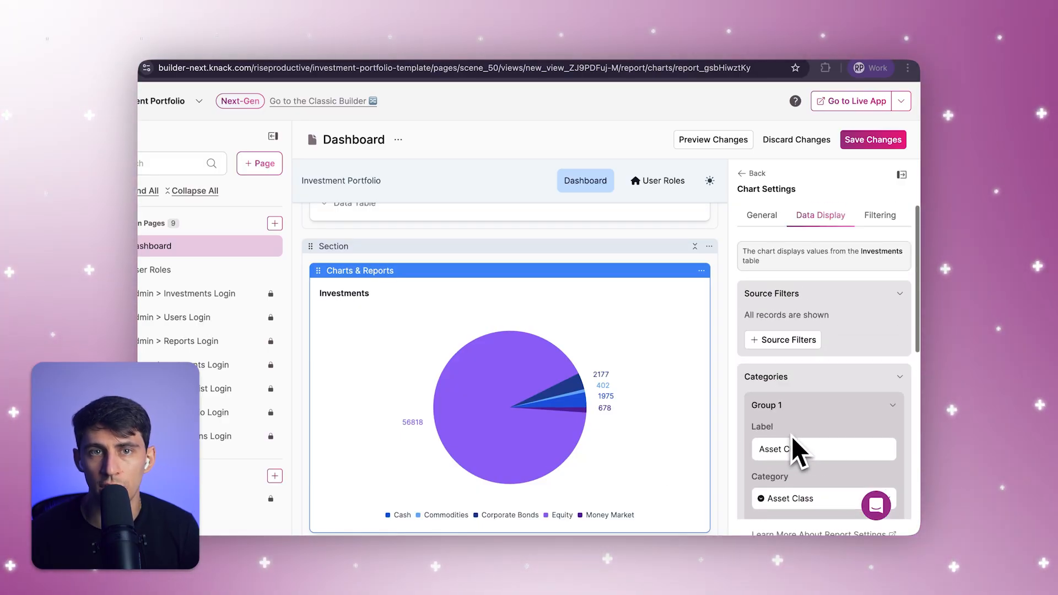
click(763, 216)
click(764, 337)
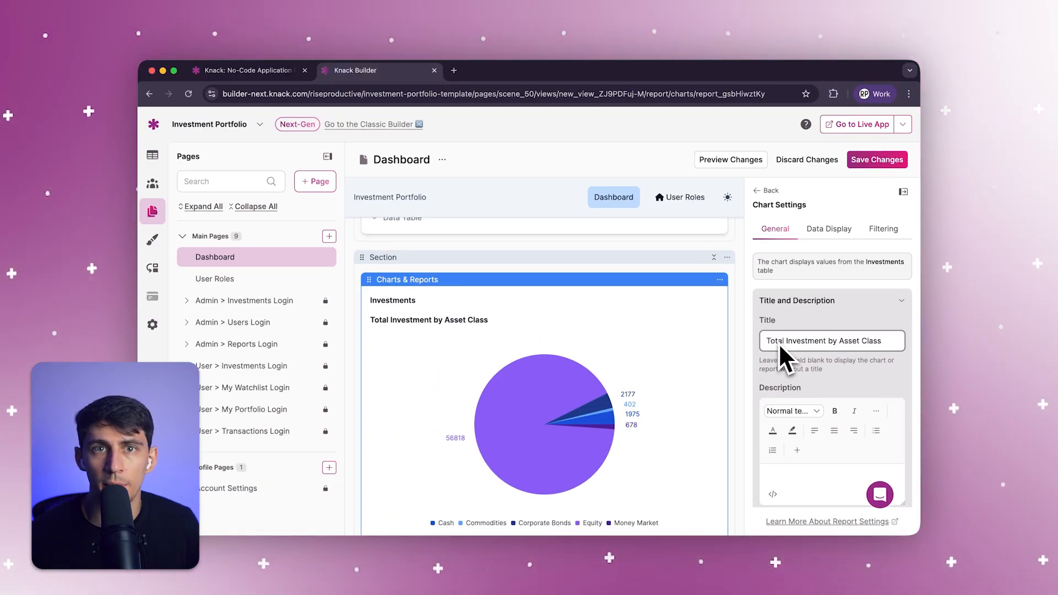
Step: Style the asset class chart as a Donut with data labels placed Outside with Line and the legend on the Right
scroll(815, 330, down, 5)
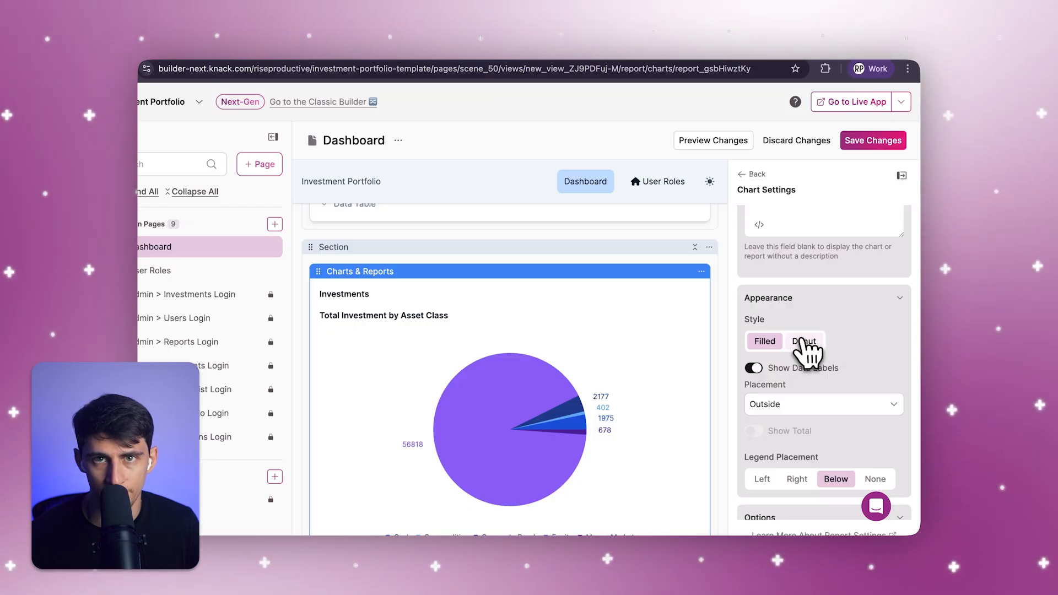
click(802, 341)
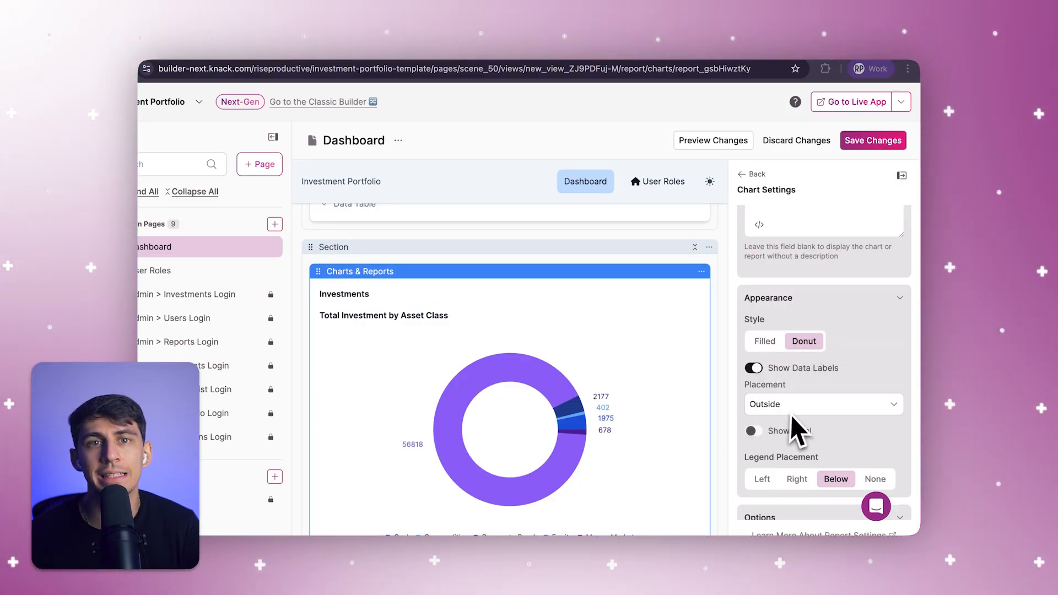
click(795, 411)
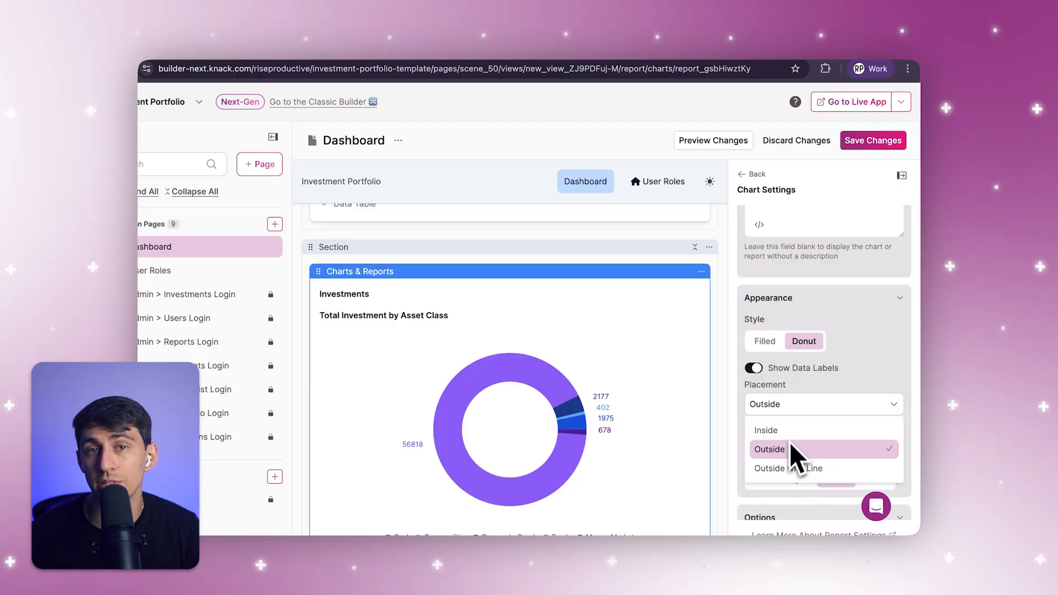
click(789, 468)
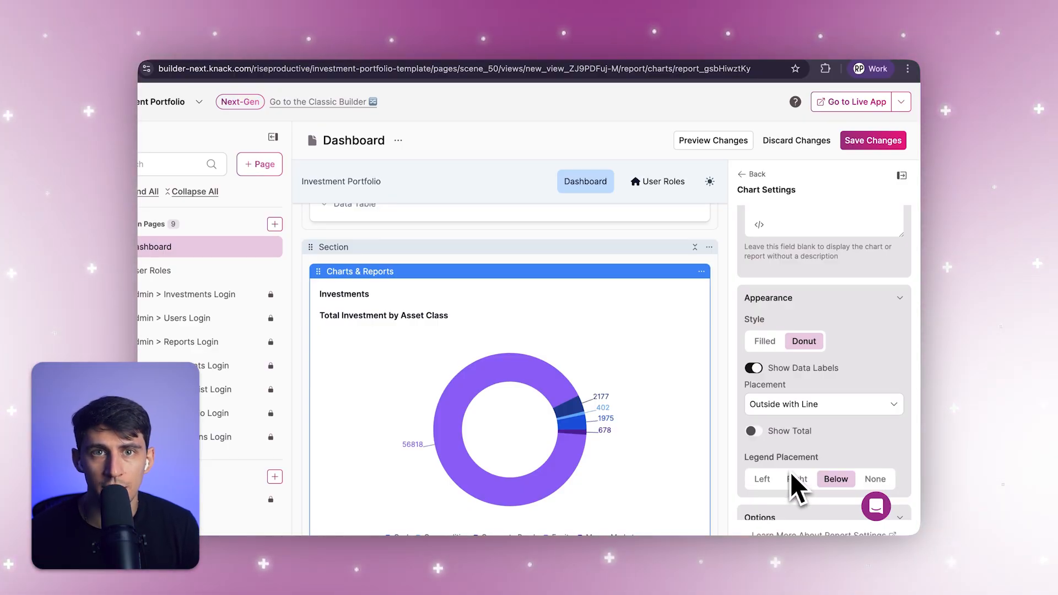
scroll(807, 440, down, 1)
scroll(807, 440, down, 3)
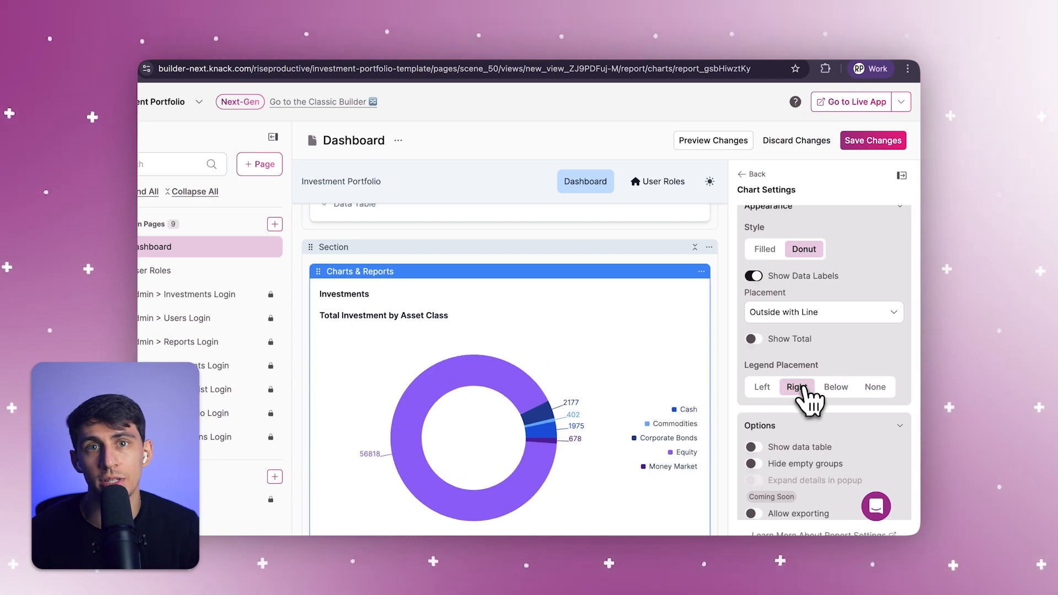
Step: Allow exporting for the asset class donut chart and save the Dashboard page changes
scroll(809, 400, down, 1)
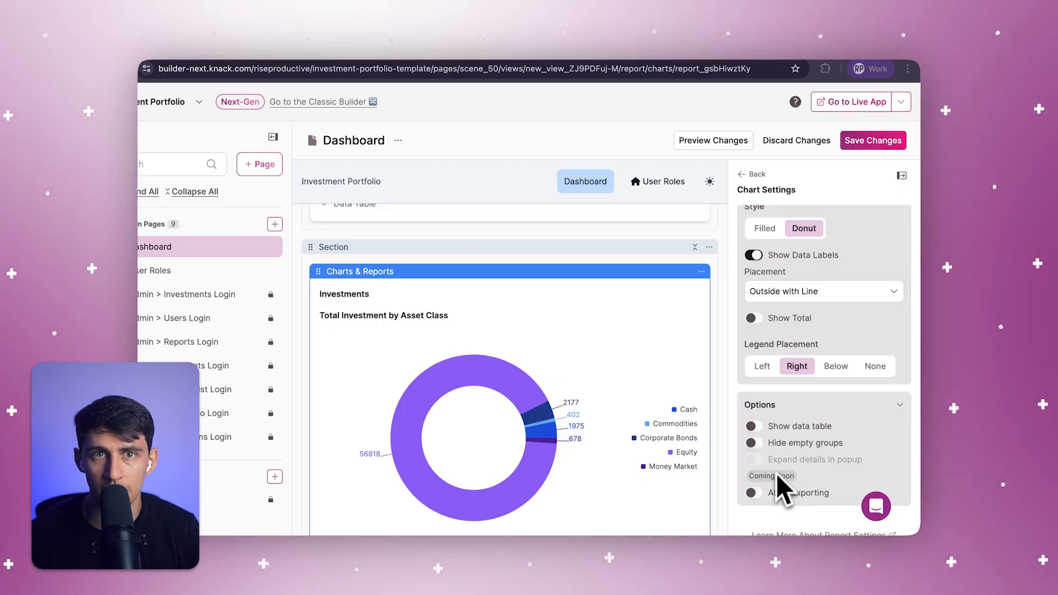
click(753, 494)
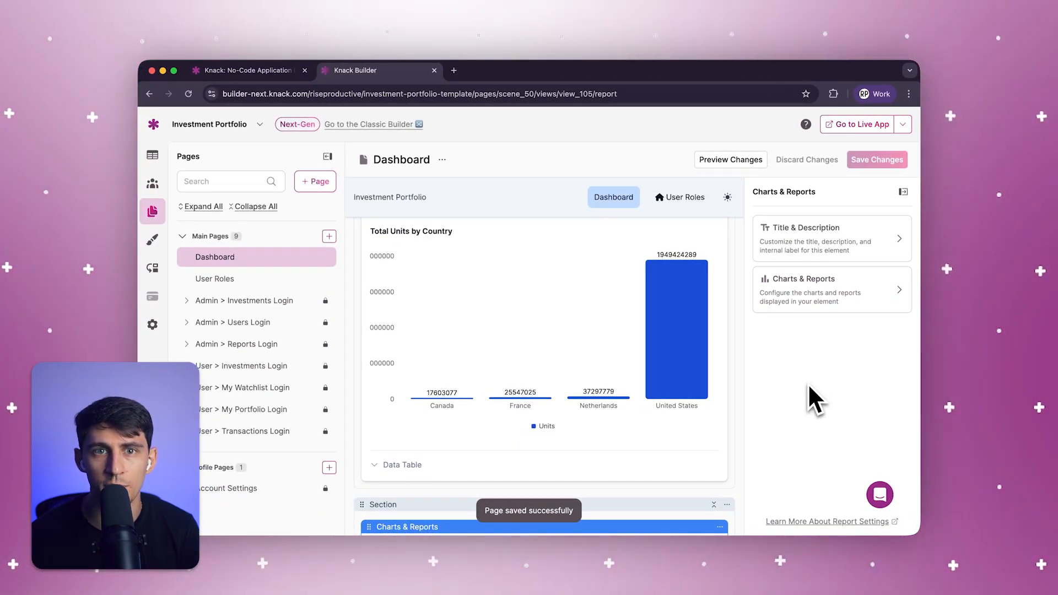
scroll(679, 349, down, 6)
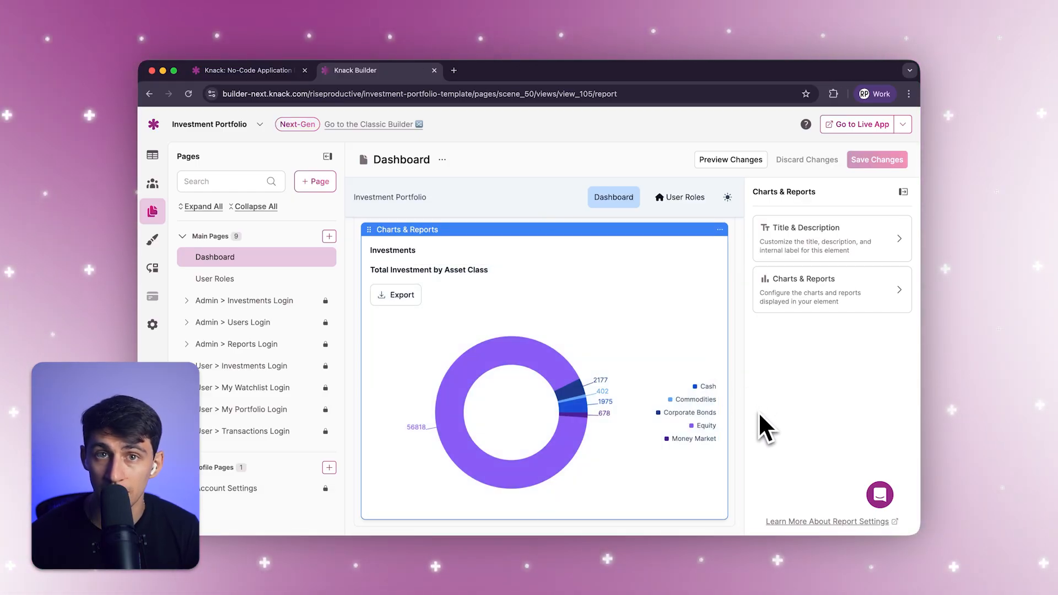
Step: Open the live app and examine the CAD, EUR and USD slices of the Total Investments by Currency pie chart
click(841, 124)
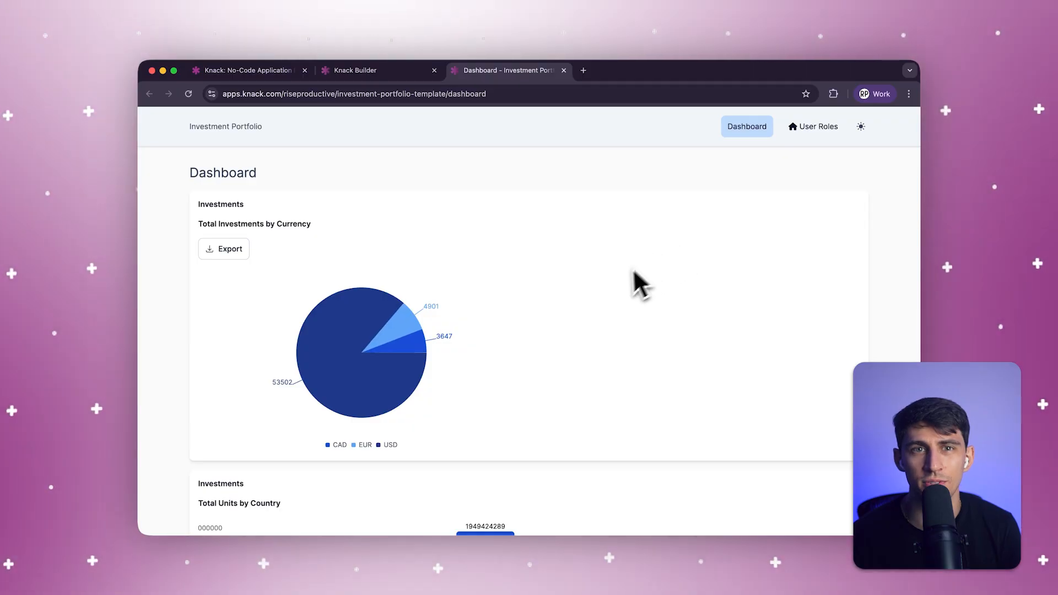
scroll(600, 297, down, 2)
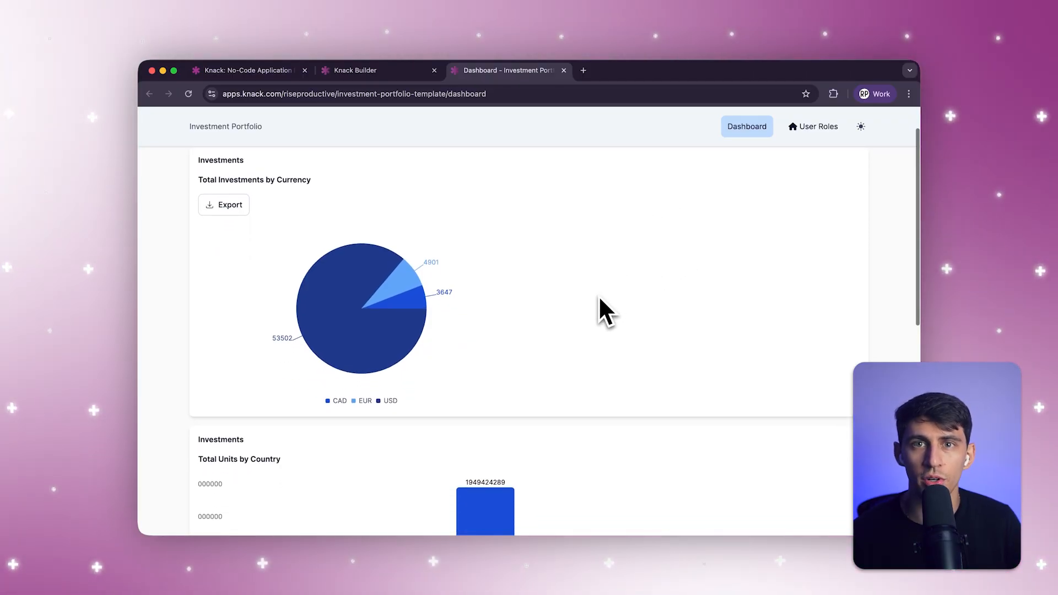
mouse_move(401, 311)
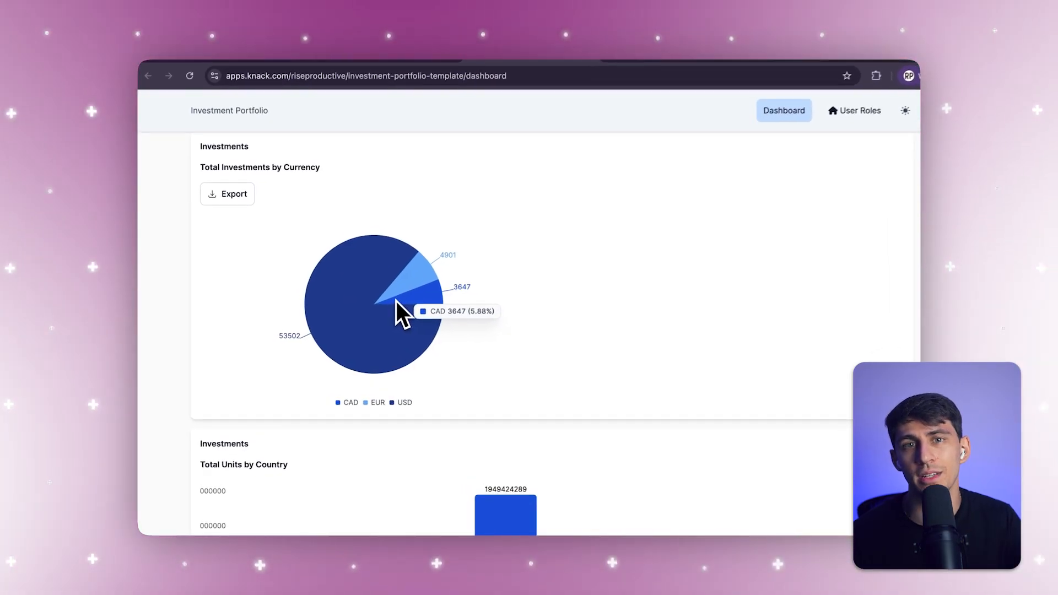
mouse_move(412, 278)
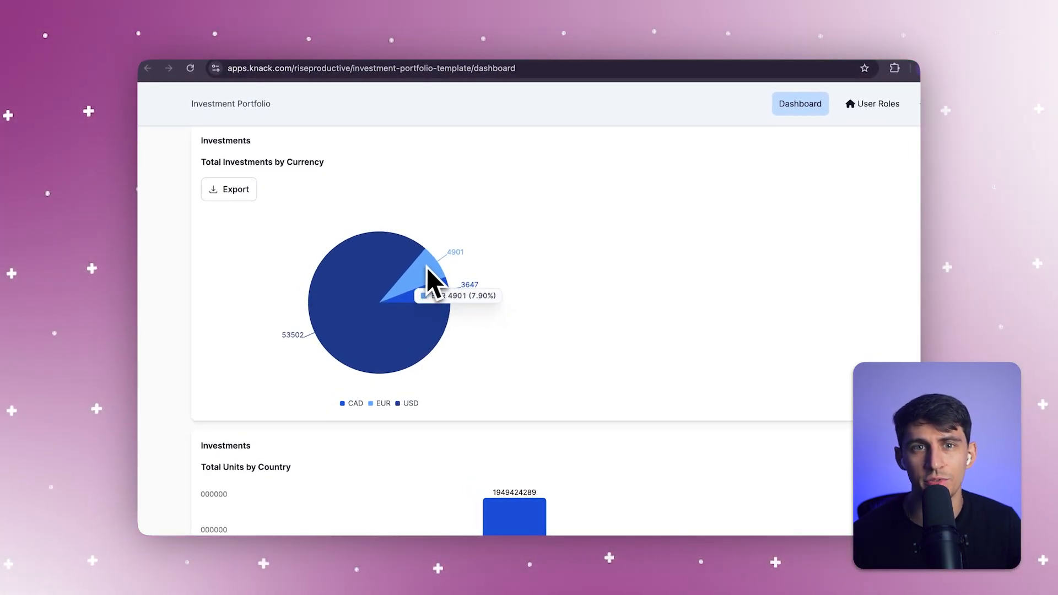
mouse_move(438, 296)
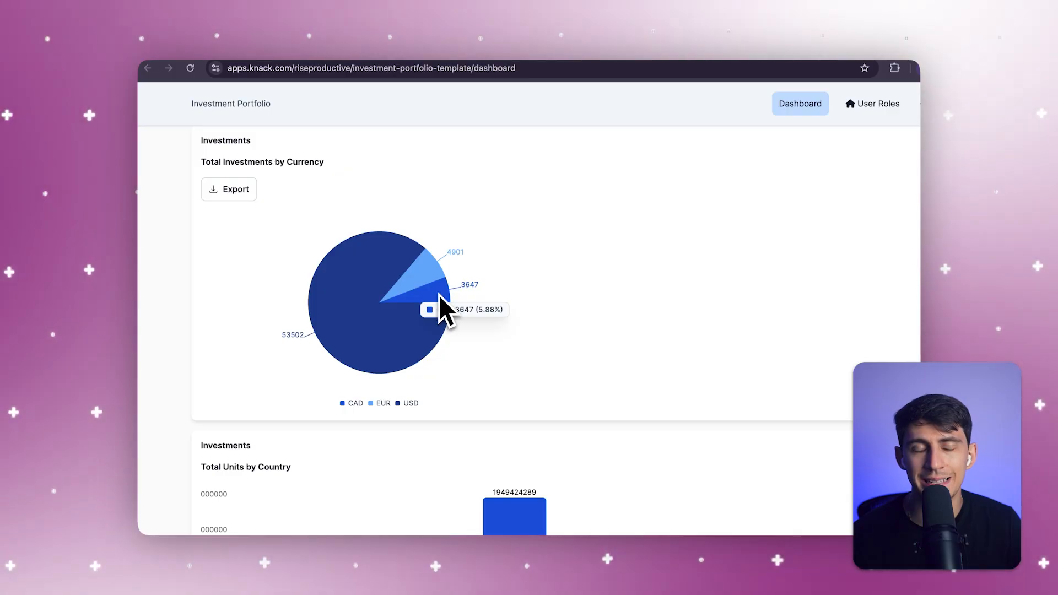
mouse_move(393, 321)
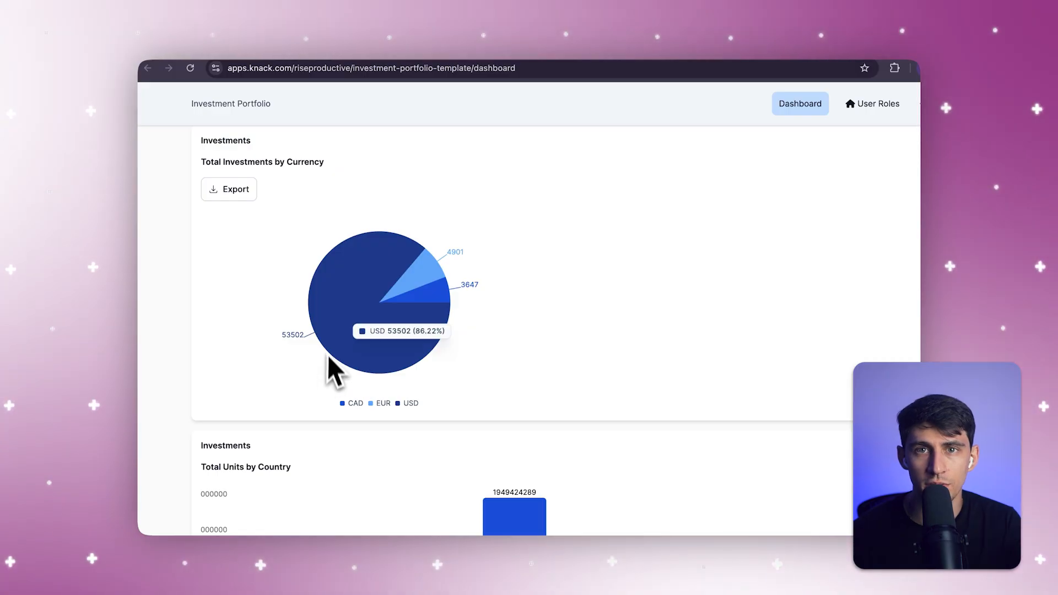
Step: Examine the Total Units by Country bars in the live app and expand the chart's data table
scroll(270, 254, down, 3)
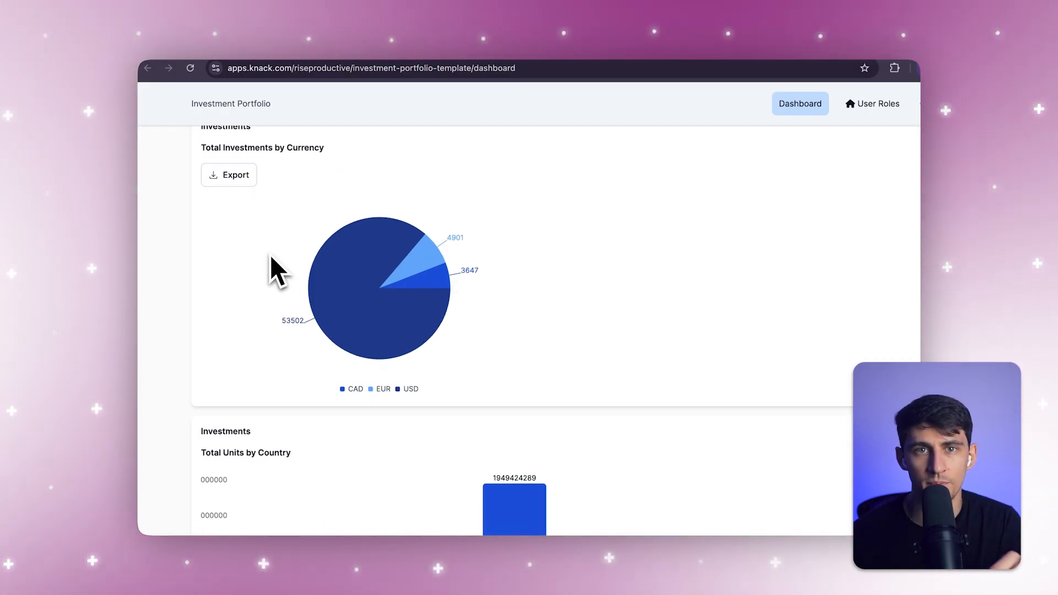
scroll(270, 255, down, 3)
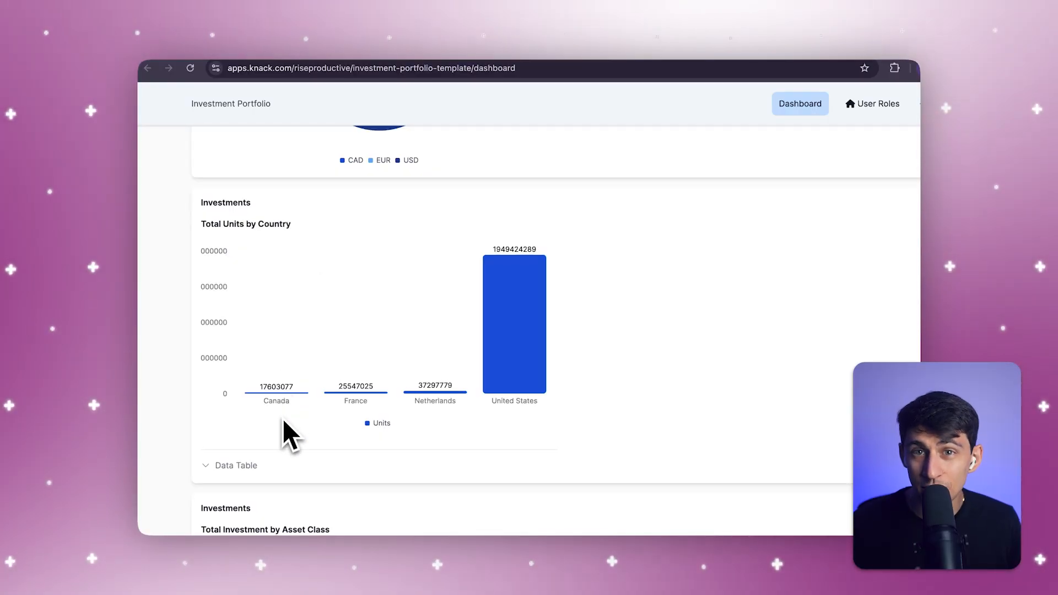
mouse_move(283, 397)
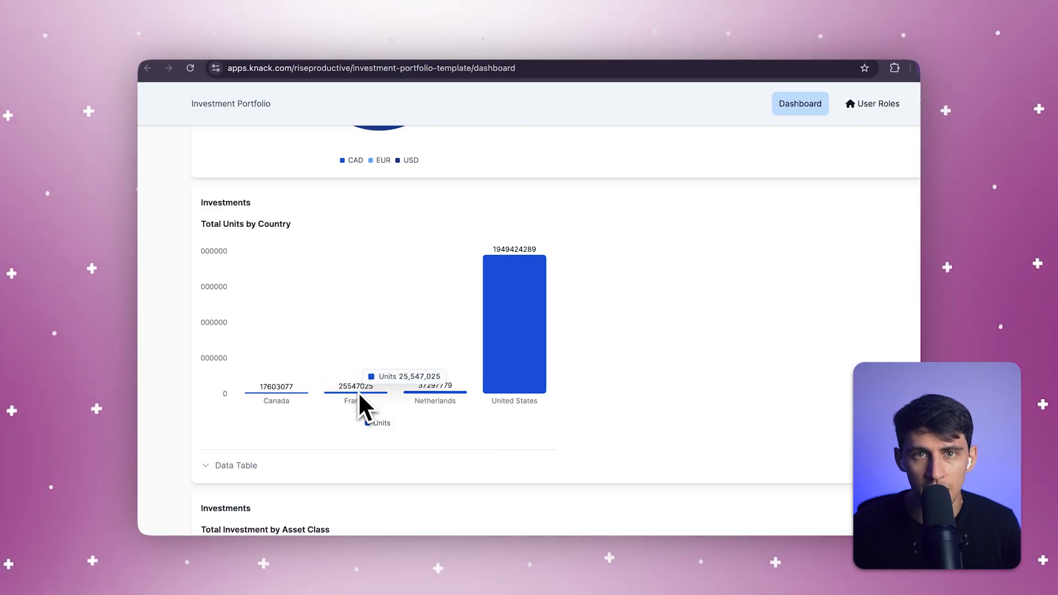
mouse_move(408, 410)
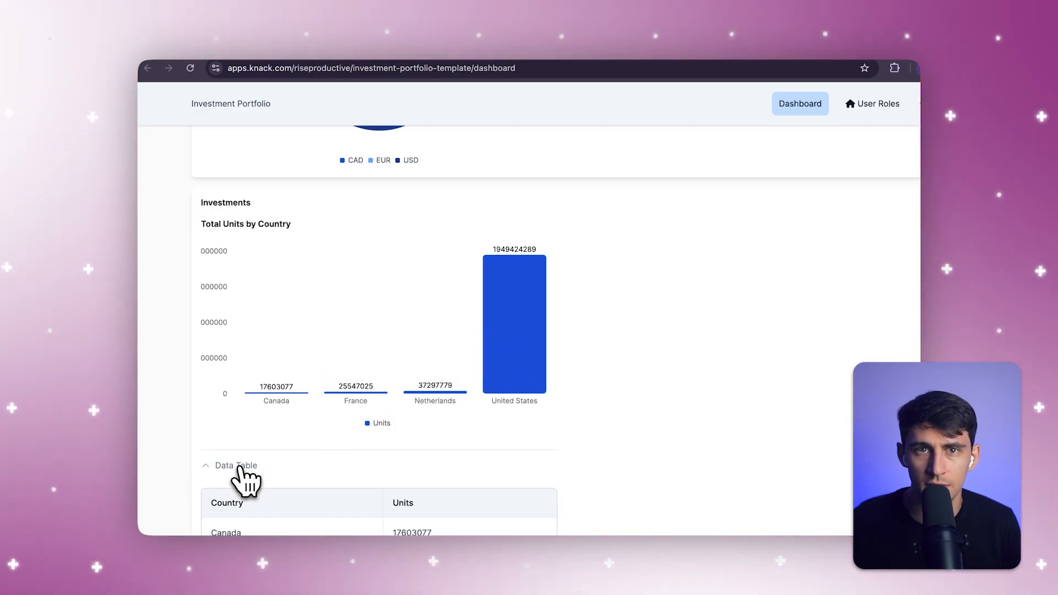
Step: Review the country data table rows and the segments of the Total Investment by Asset Class donut chart
scroll(242, 474, down, 6)
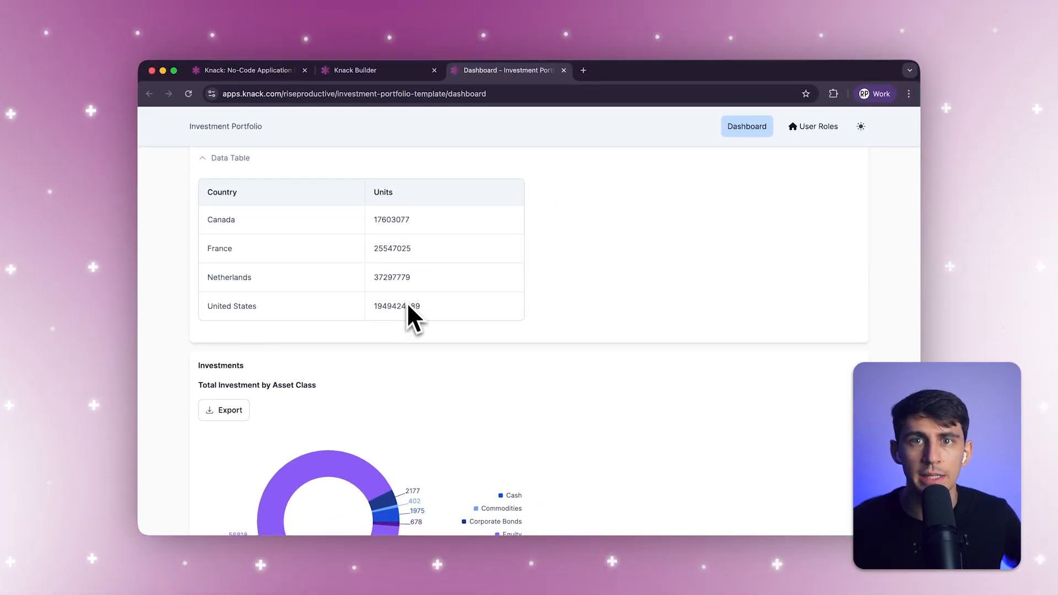
scroll(408, 310, down, 2)
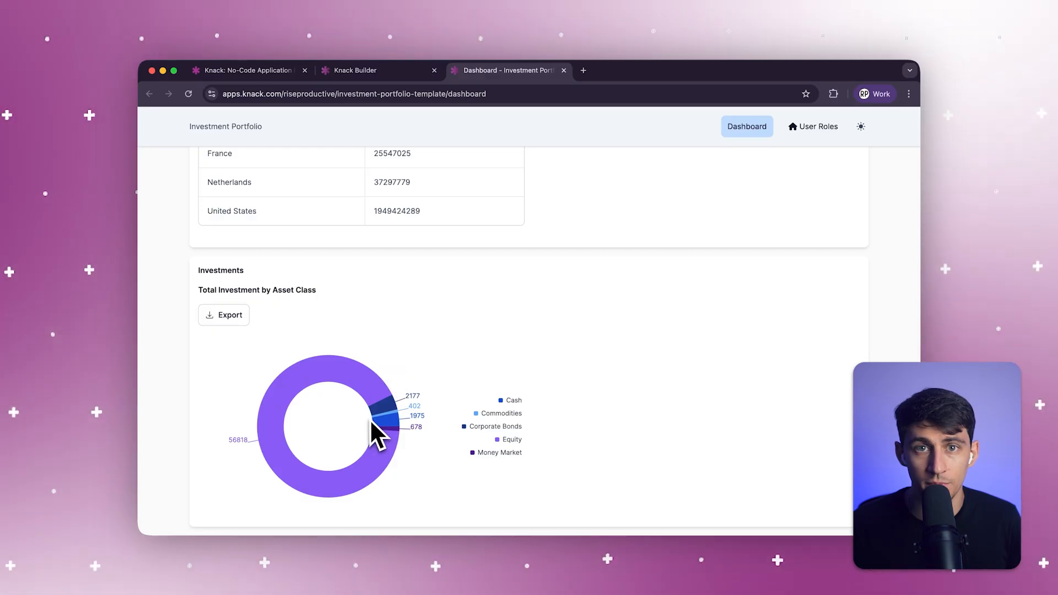
mouse_move(369, 427)
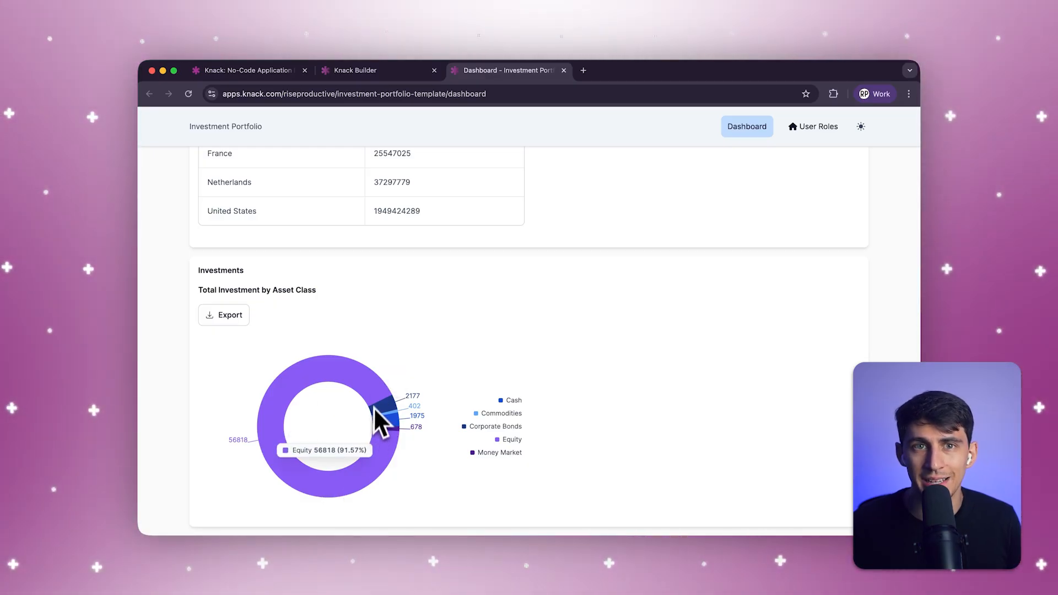